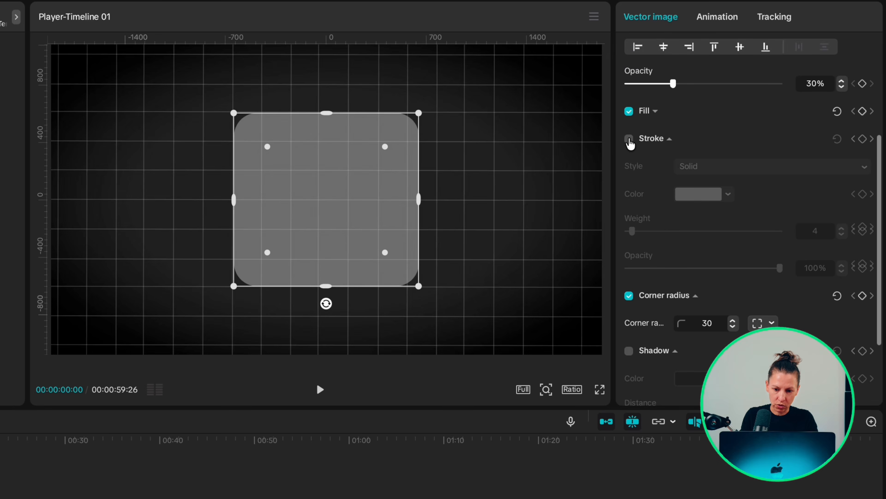
Enable the stroke on the rounded square and lower its weight to the minimum.
click(629, 139)
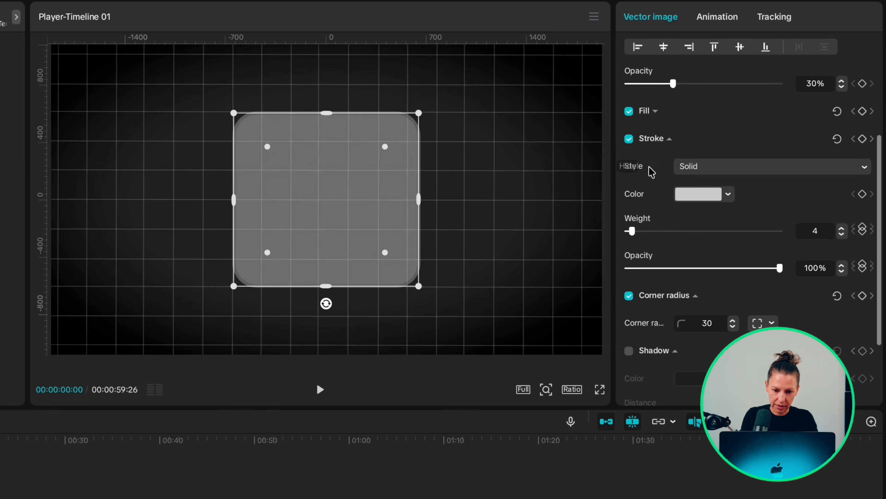
click(840, 235)
click(841, 235)
click(841, 235)
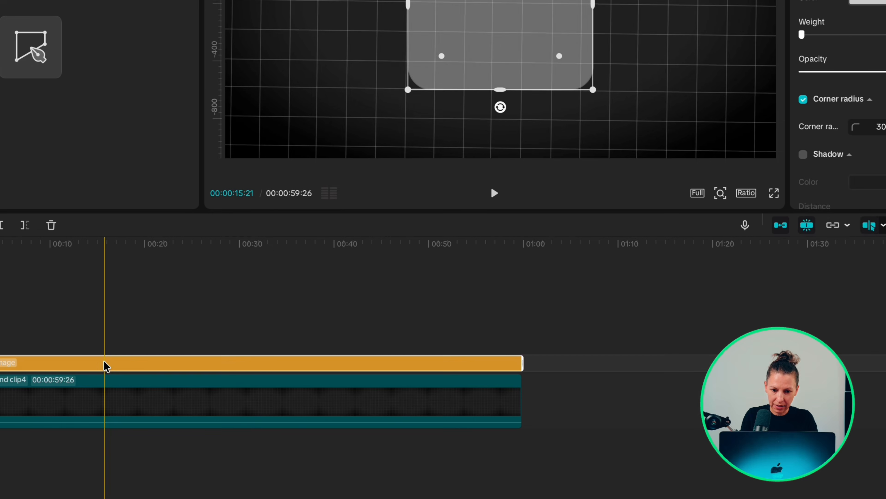
Turn the vector image into a compound clip and apply a Split mask to it.
right_click(0, 498)
click(159, 381)
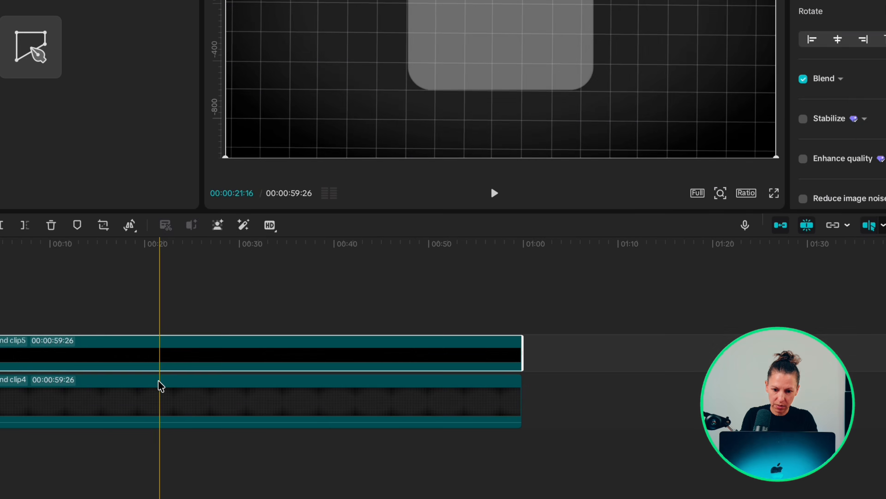
click(780, 52)
click(653, 111)
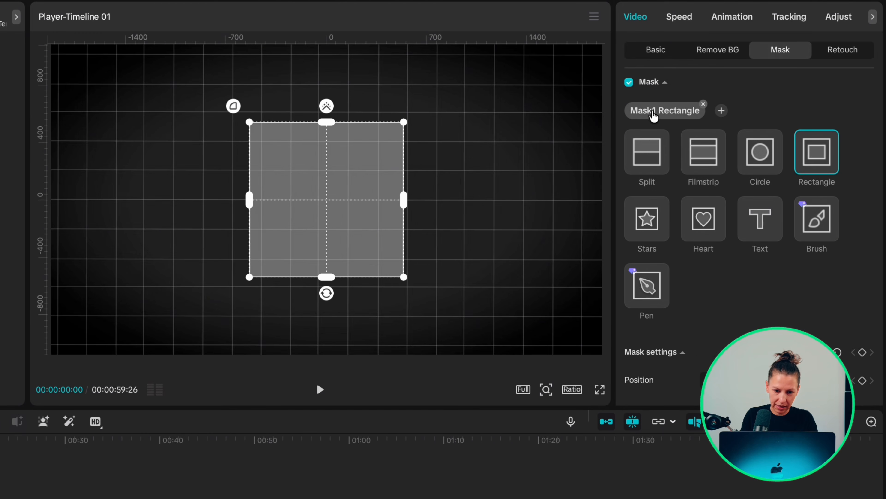
click(646, 154)
Place the split mask across the square's lower-left corner at X -254, Y -212, with 40° rotation and feather 60.
drag(325, 214, 247, 255)
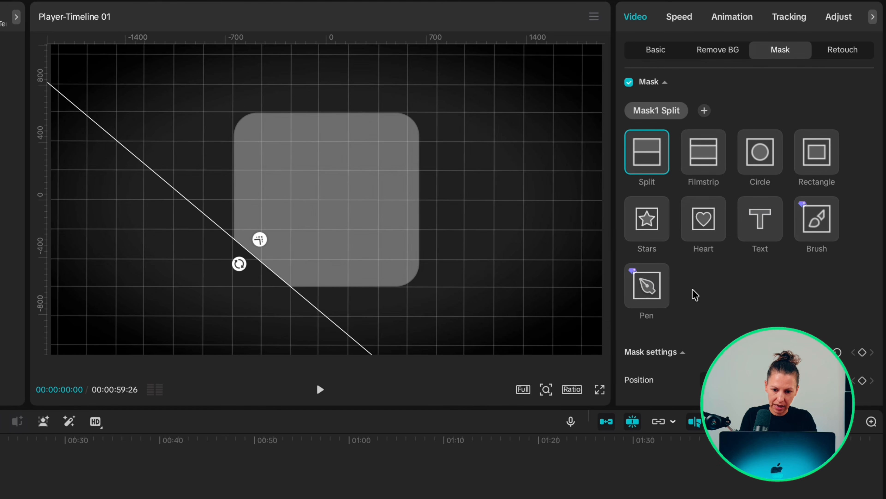
scroll(694, 292, down, 3)
scroll(844, 370, up, 15)
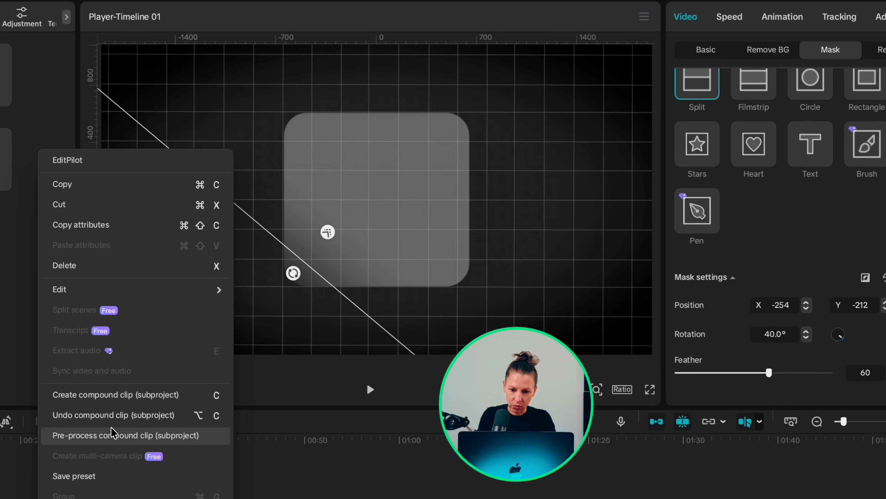
Wrap the masked clip in another compound clip and apply a second Split mask.
click(64, 396)
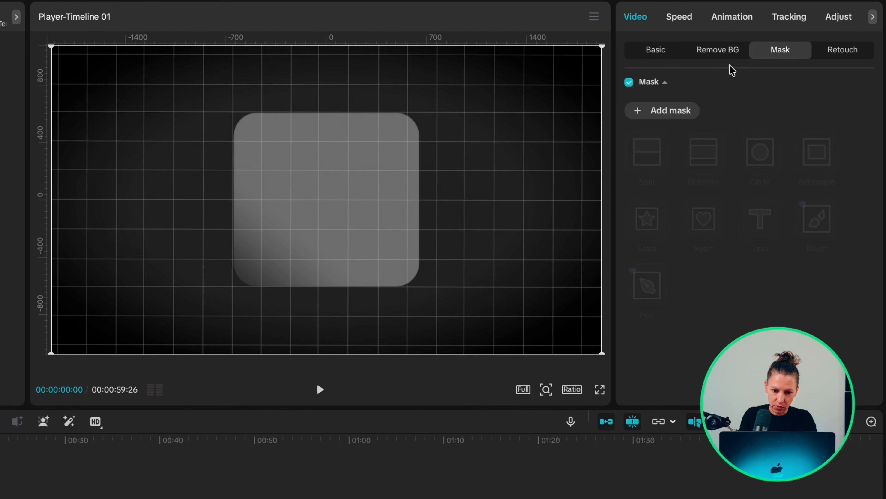
click(652, 111)
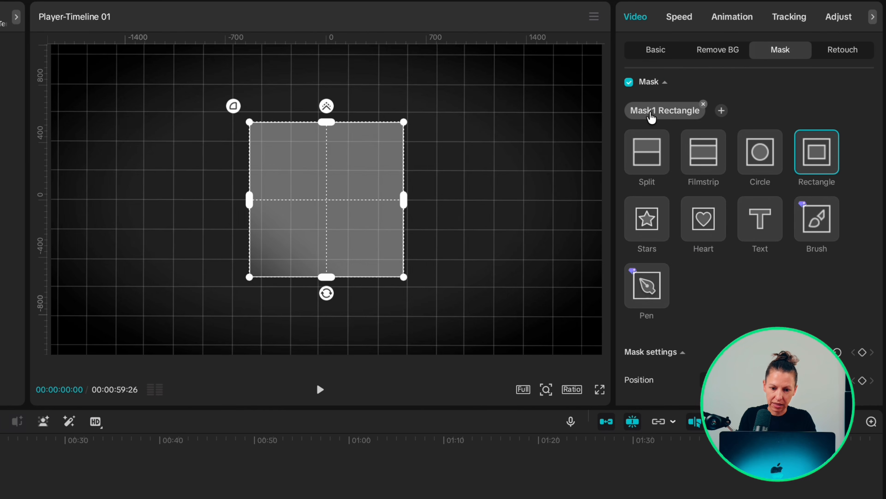
click(645, 150)
Place the second split mask across the square's upper-right corner at X 236, Y 203, rotated -140°, with feather about 60.
drag(333, 210, 370, 154)
drag(339, 203, 396, 157)
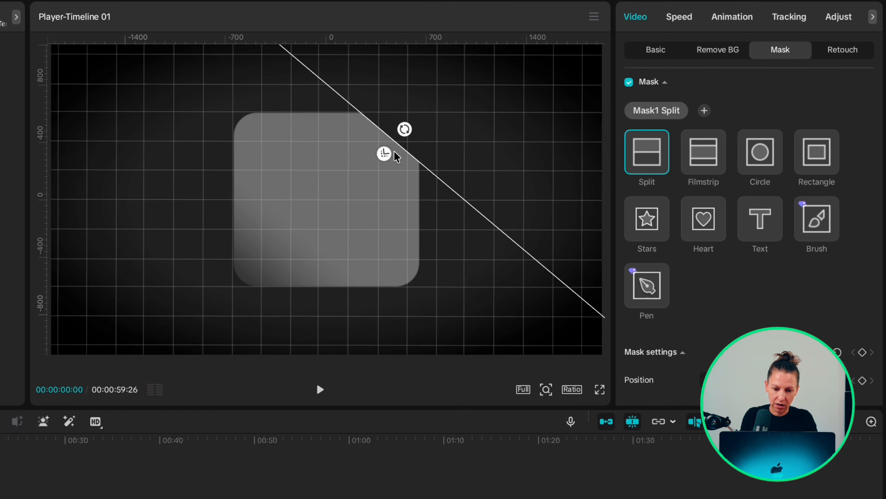
scroll(719, 255, down, 3)
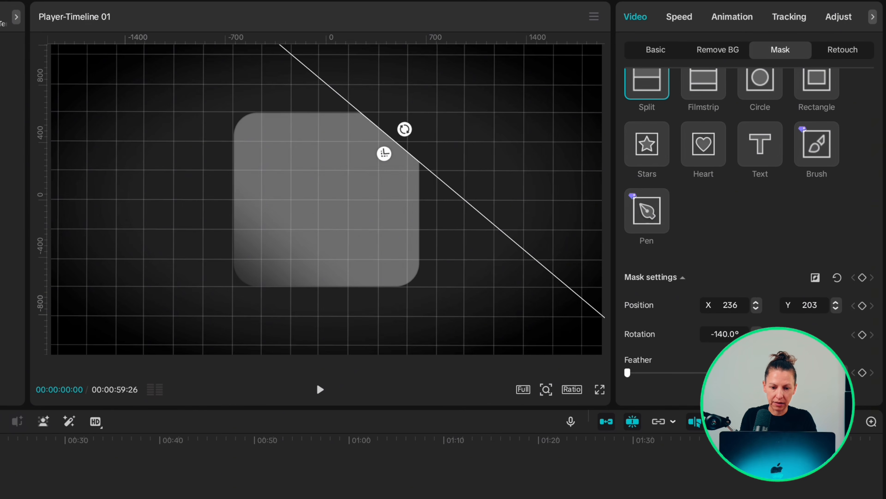
drag(642, 373, 710, 373)
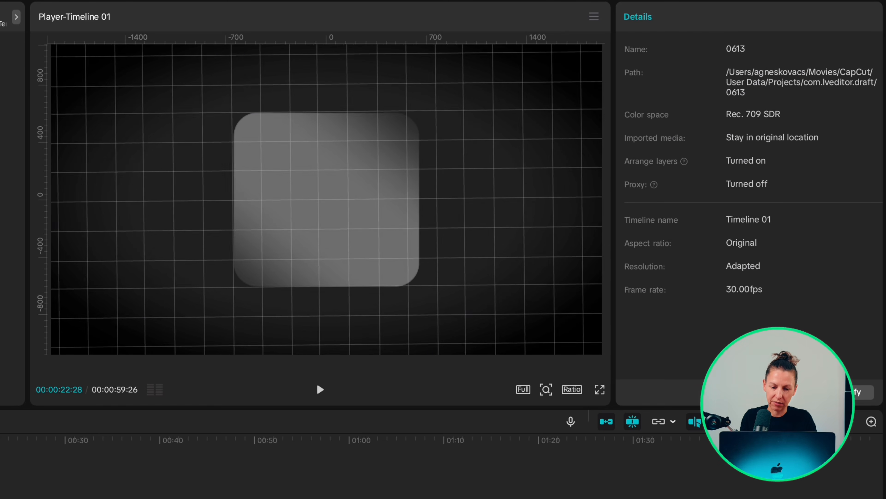
Save the upper compound clip containing the faded square as a preset.
right_click(230, 346)
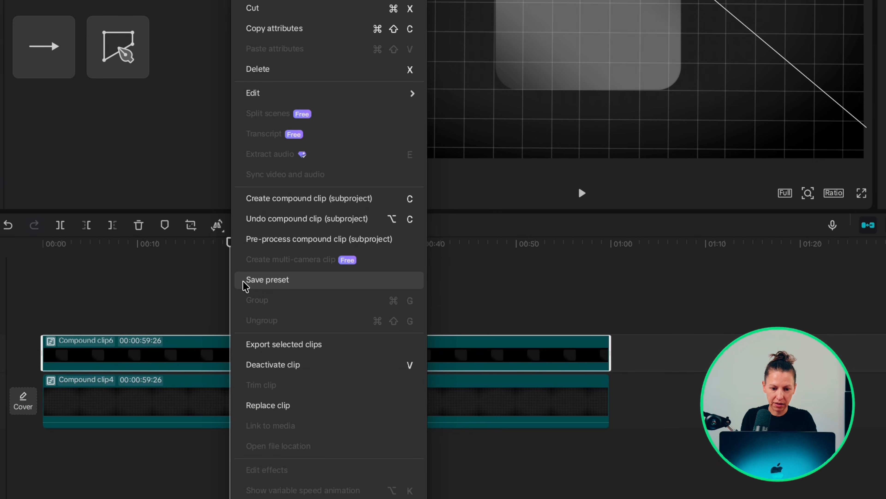
click(272, 281)
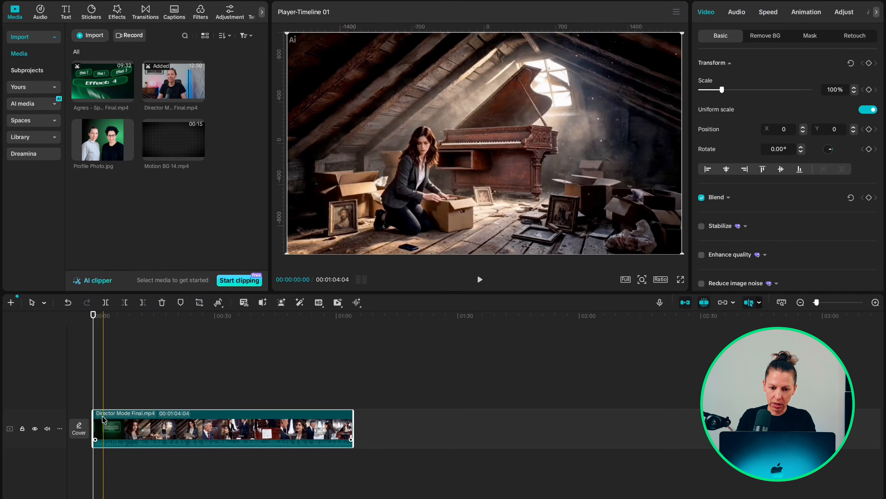
Play the video to find the start point and add My presets4 above it at about 00:00:03:17.
key(space)
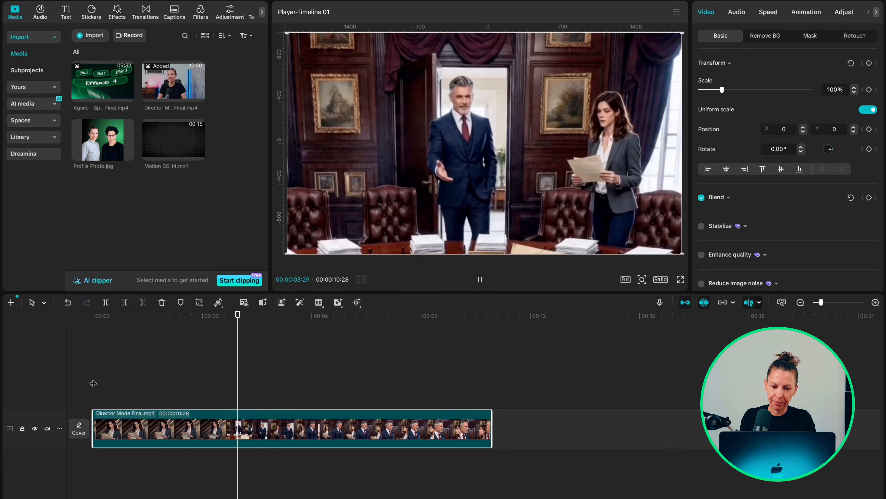
key(space)
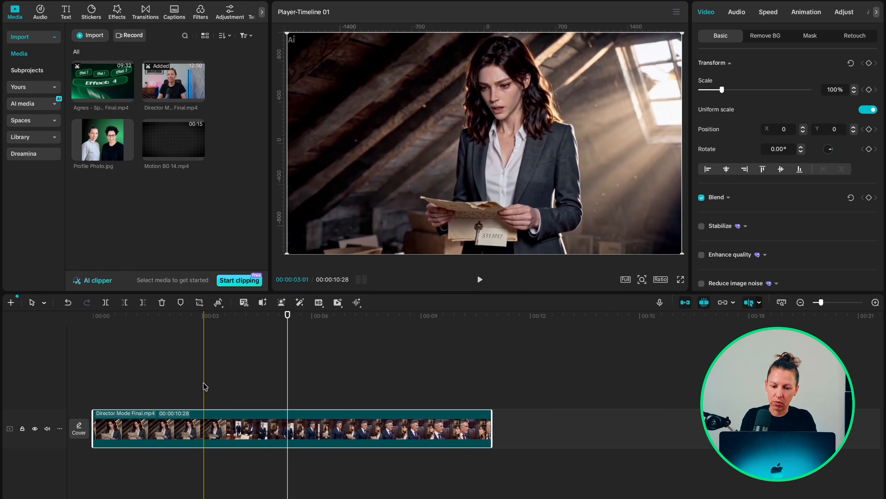
click(224, 387)
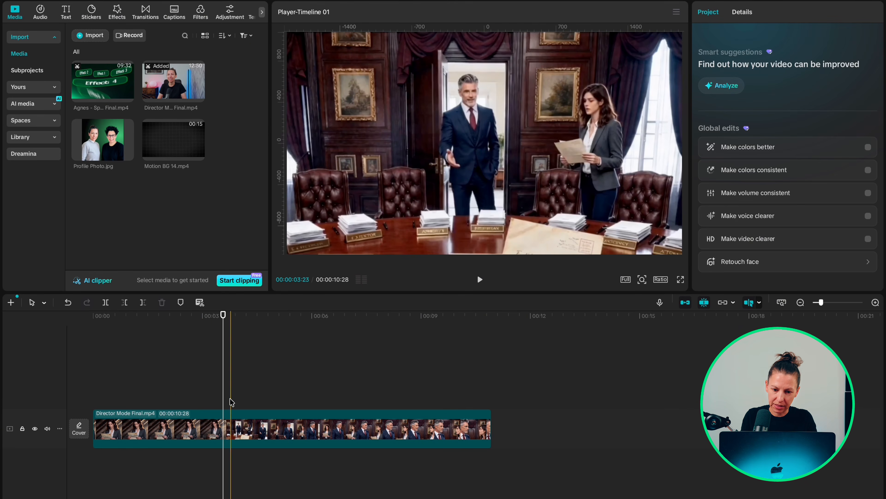
click(28, 87)
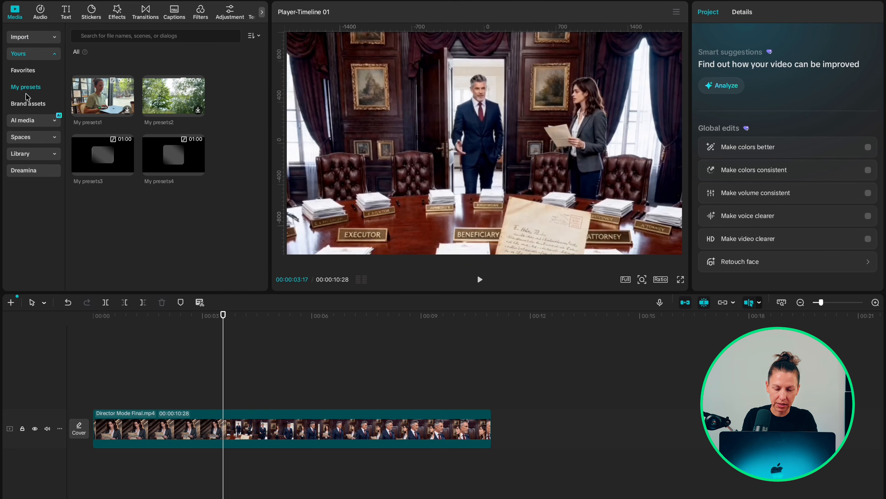
click(198, 169)
Trim the preset clip so it ends together with Director Mode Final.mp4.
click(491, 350)
click(492, 393)
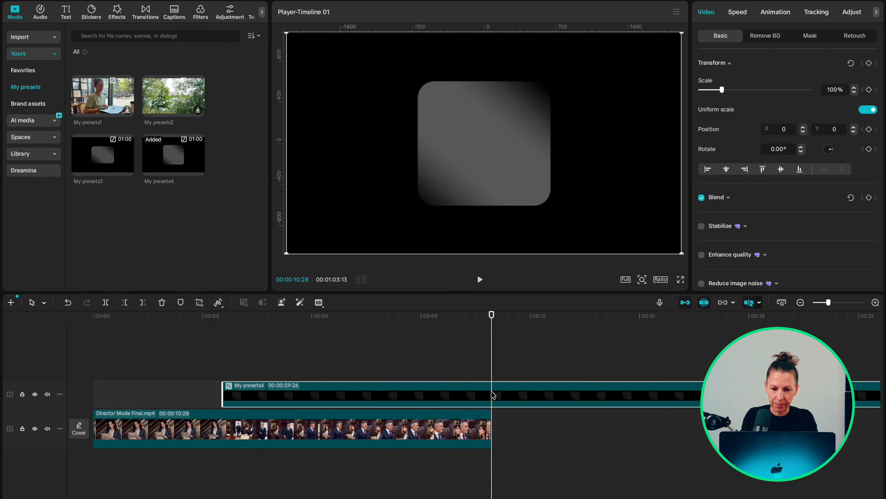
key(w)
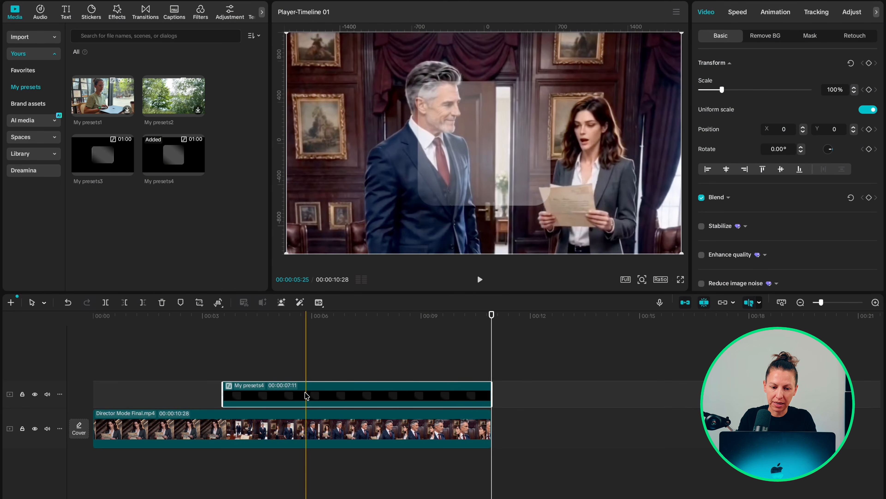
Open the preset's nested compound clips down to the vector image and set its overall opacity to 45%.
double_click(307, 395)
double_click(246, 395)
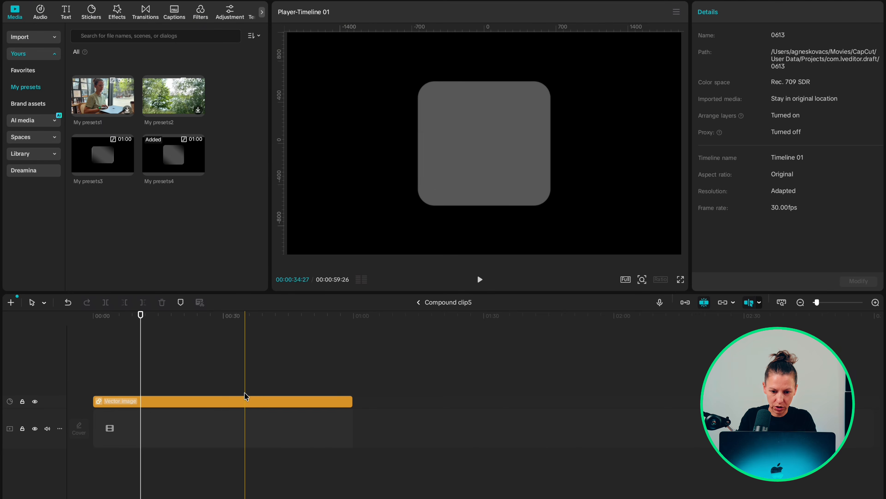
click(237, 404)
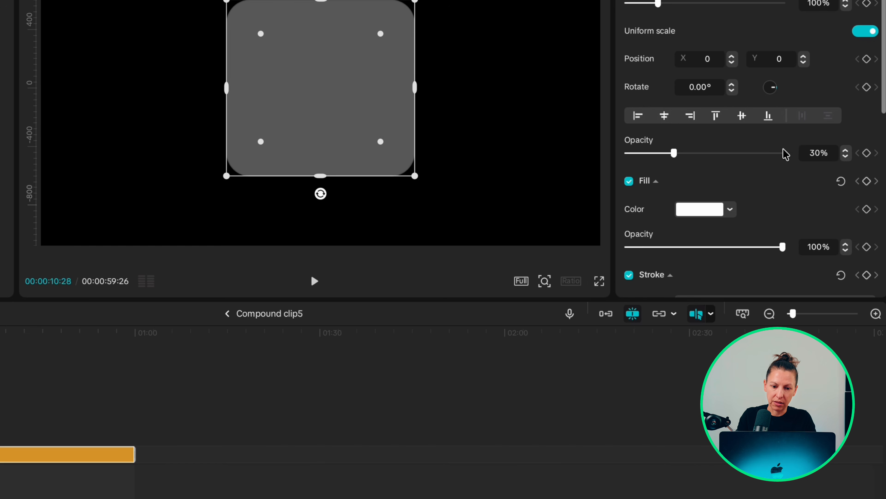
click(846, 151)
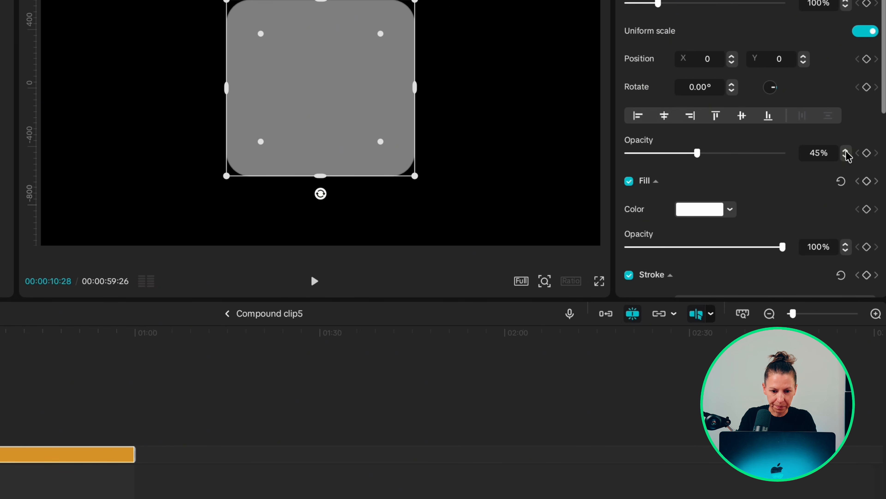
Resize the square into a pill about 555 by 128 and move it to the frame's lower left, about X -1059, Y -565.
drag(415, 176, 403, 105)
drag(329, 91, 180, 171)
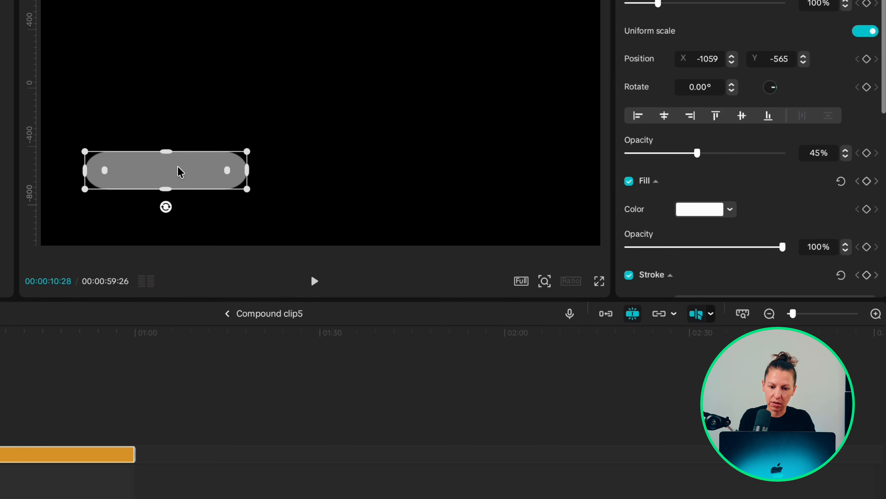
Show the rulers, add guides just above the pill and across its right part, and reposition the pill to X -1041, Y -593.
click(600, 16)
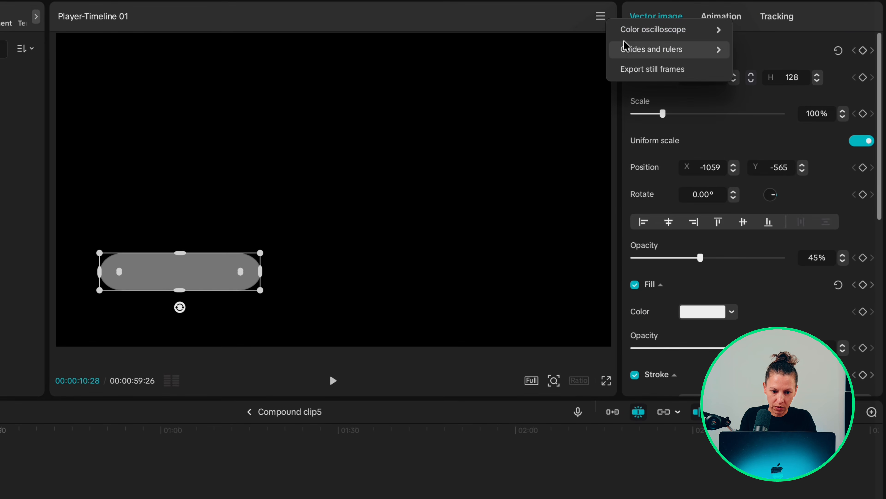
mouse_move(627, 49)
click(772, 153)
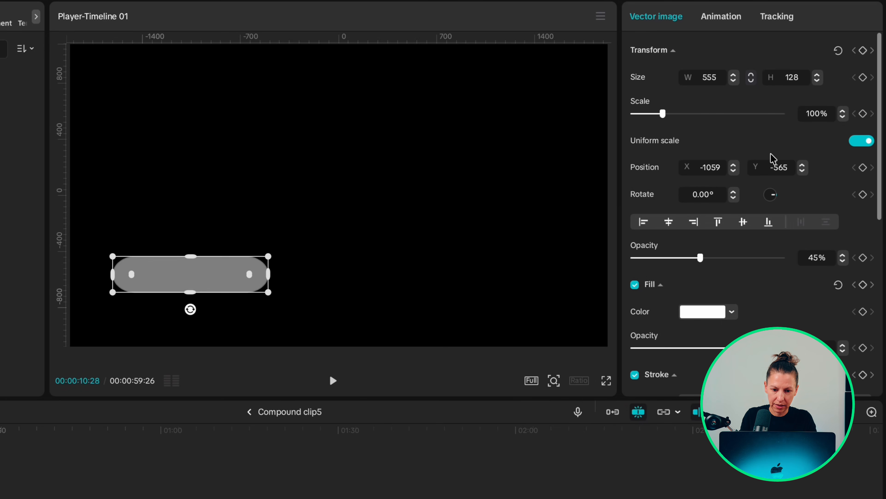
drag(206, 39, 178, 254)
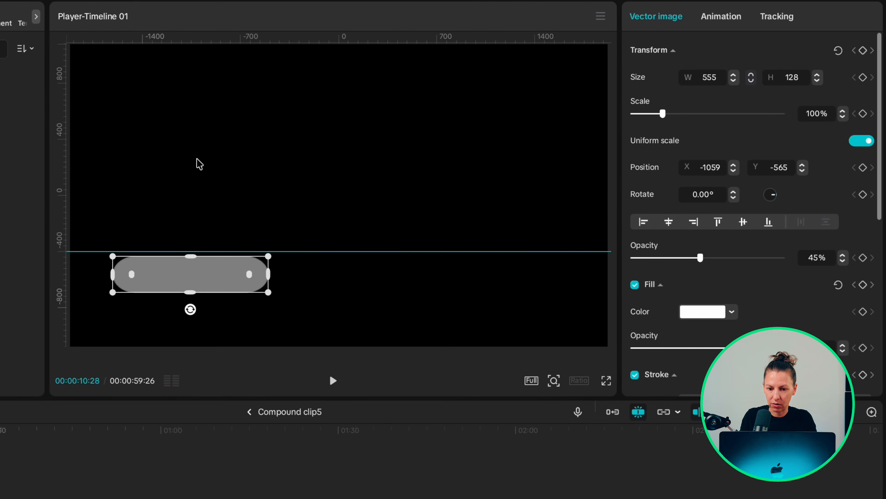
drag(66, 94, 239, 118)
drag(204, 260, 206, 264)
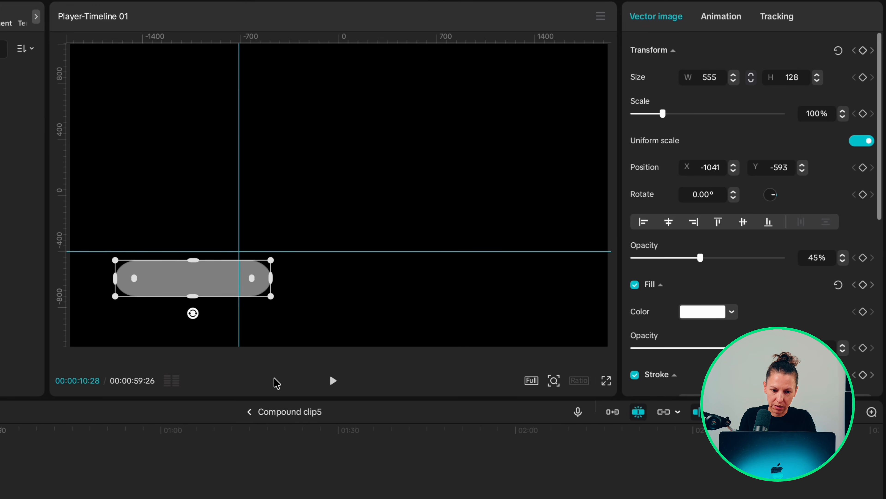
Return to the My presets4 level and move the split mask over the pill's left end, at X -677, Y -328, rotated about 51°.
click(249, 412)
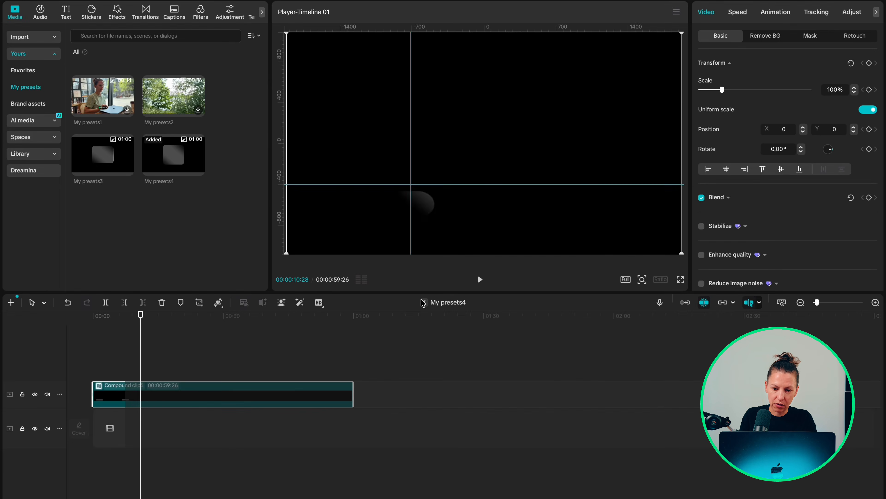
click(810, 36)
drag(425, 191, 336, 204)
drag(341, 218, 378, 188)
Adjust the mask's feather to about 71 and fine-tune the split line over the pill's left end.
scroll(739, 207, down, 3)
drag(810, 267, 778, 267)
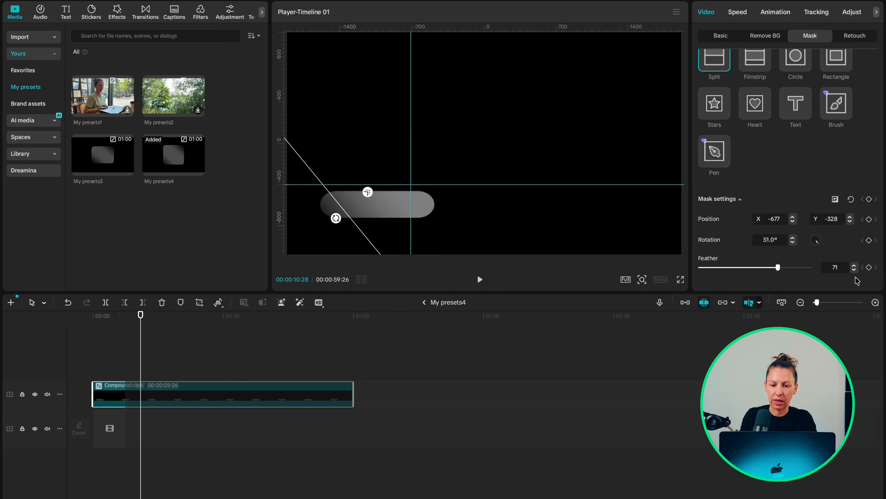
click(854, 269)
drag(348, 217, 345, 218)
drag(334, 220, 334, 219)
Return to the main timeline, fit the outer split mask over the pill's right end at X -329, Y -263, and create a compound clip.
click(425, 303)
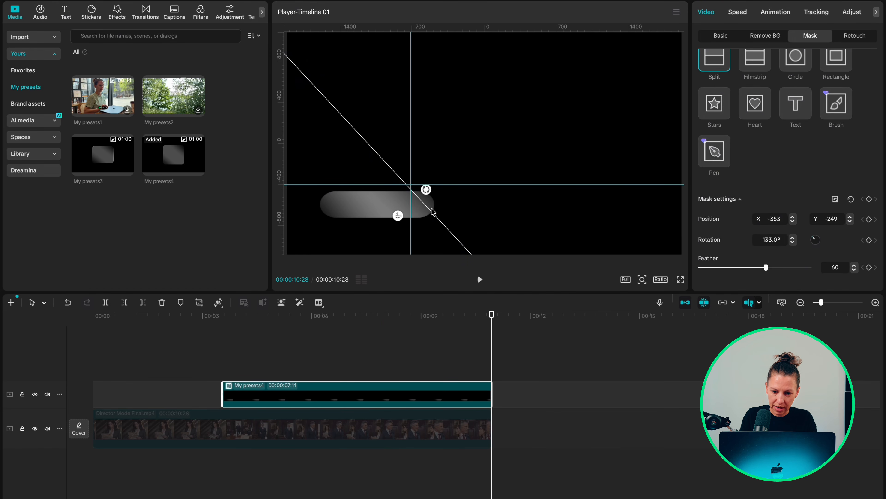
right_click(344, 396)
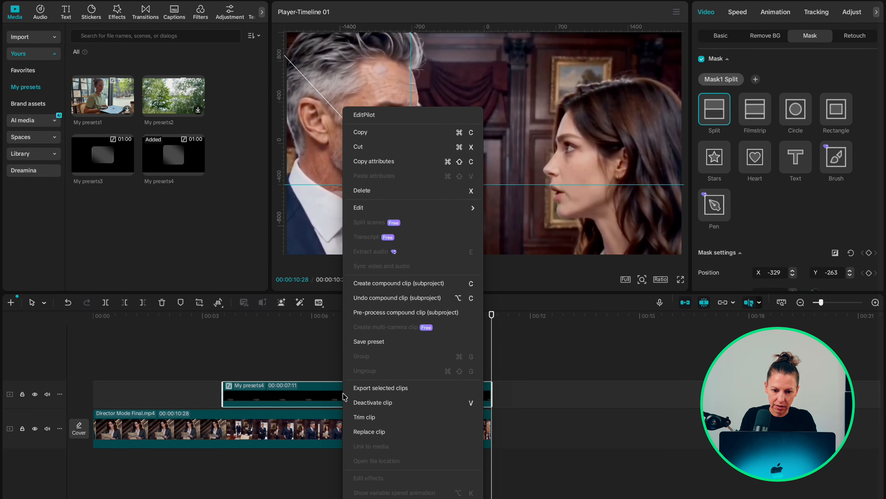
click(391, 282)
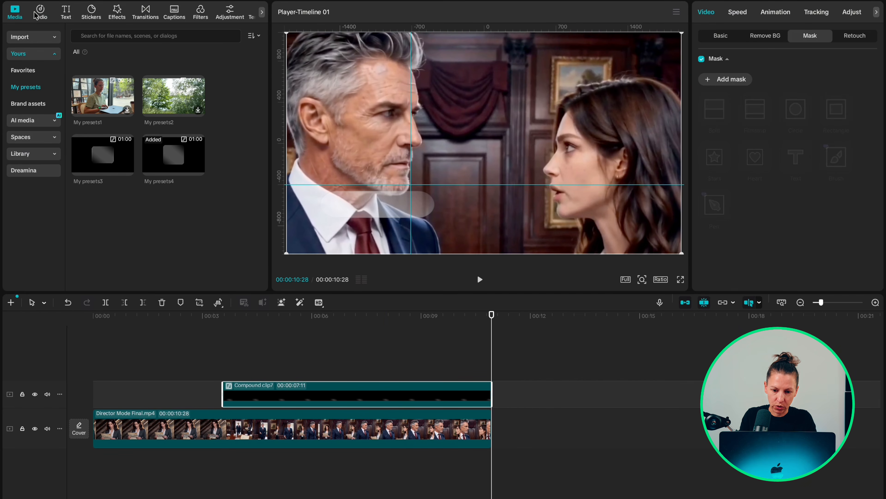
Place Profile Photo.jpg on a track above the compound clip, aligned with its start, and bring the photo into view.
click(18, 38)
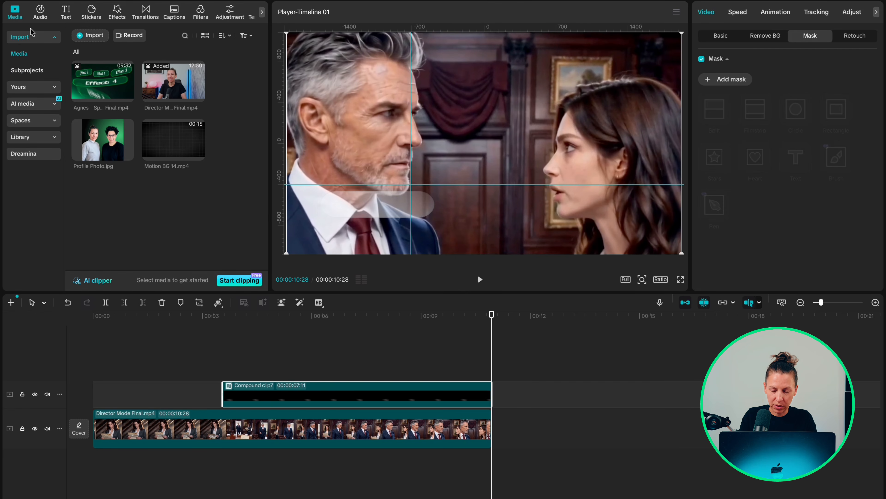
drag(103, 140, 231, 365)
click(251, 365)
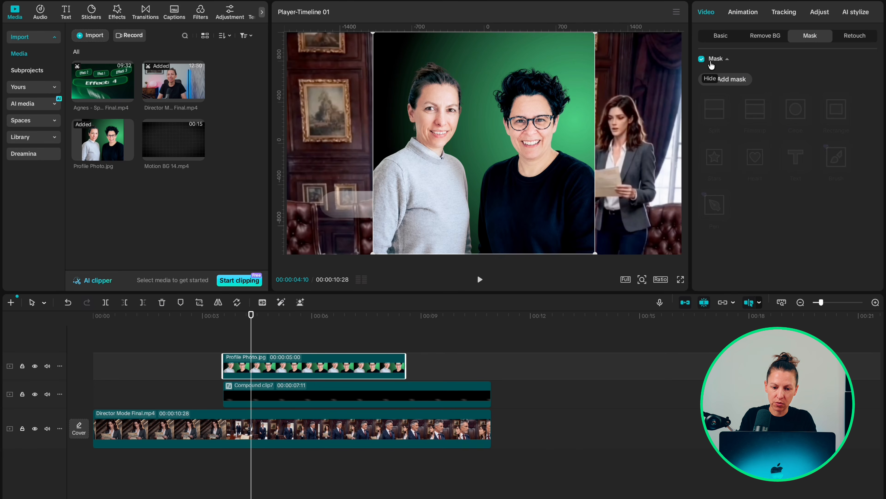
Mask the profile photo with an enlarged circle around both faces at about X 21, Y 139, and make it a compound clip.
click(713, 85)
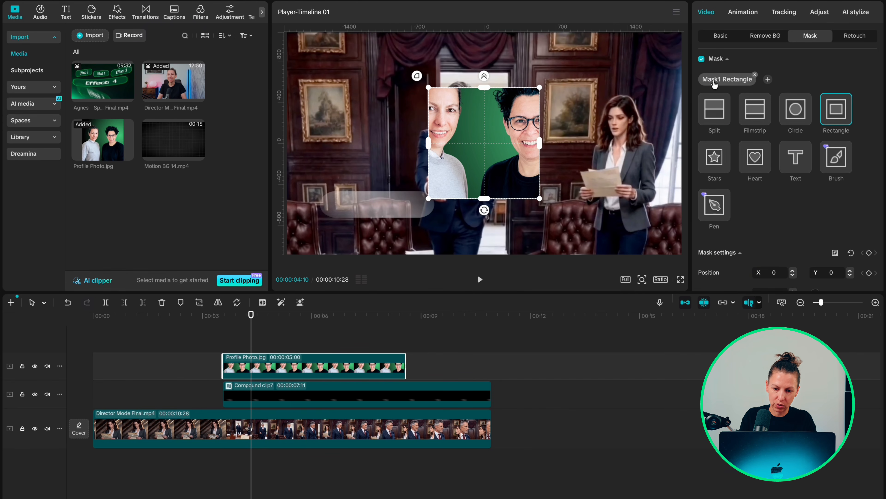
click(801, 106)
drag(543, 201, 583, 219)
right_click(279, 365)
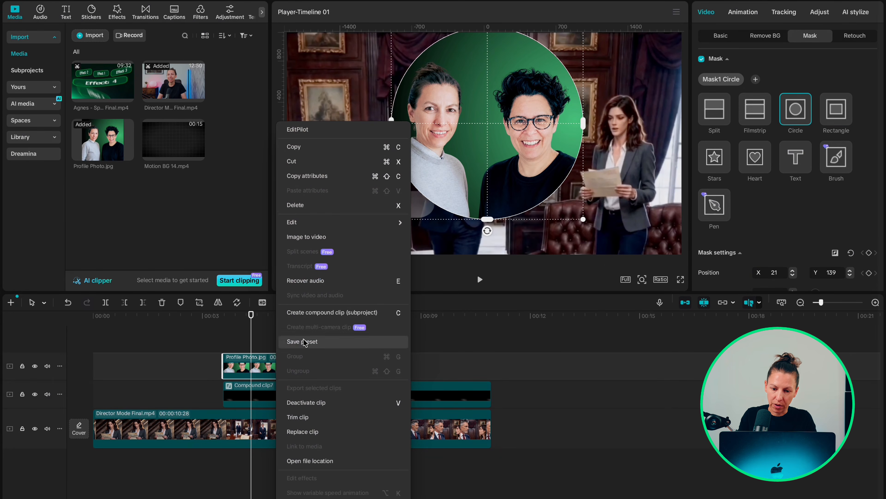
click(311, 312)
Shrink the circular photo clip to fit over the pill's left end and convert the Director Mode video into a compound clip.
scroll(474, 161, down, 10)
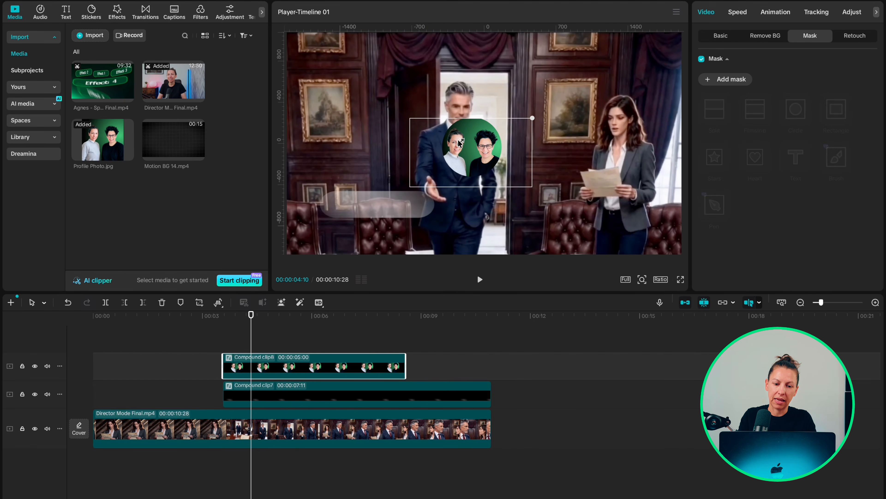
drag(474, 161, 331, 244)
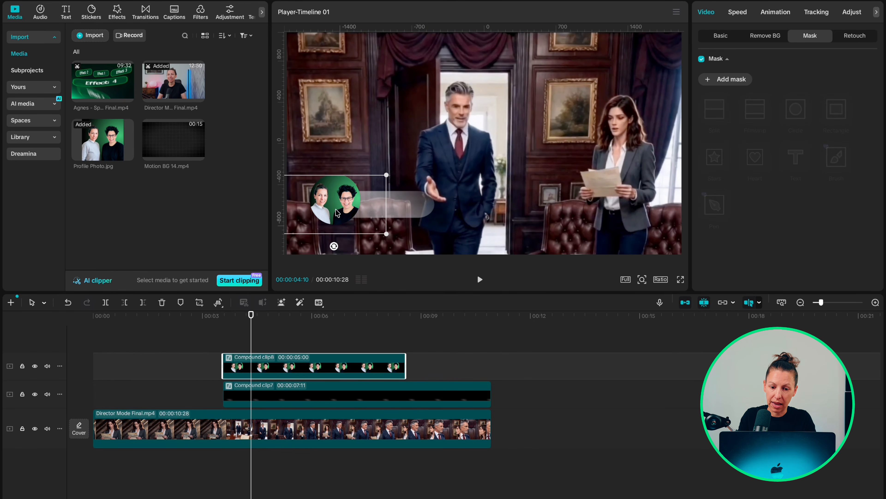
click(289, 429)
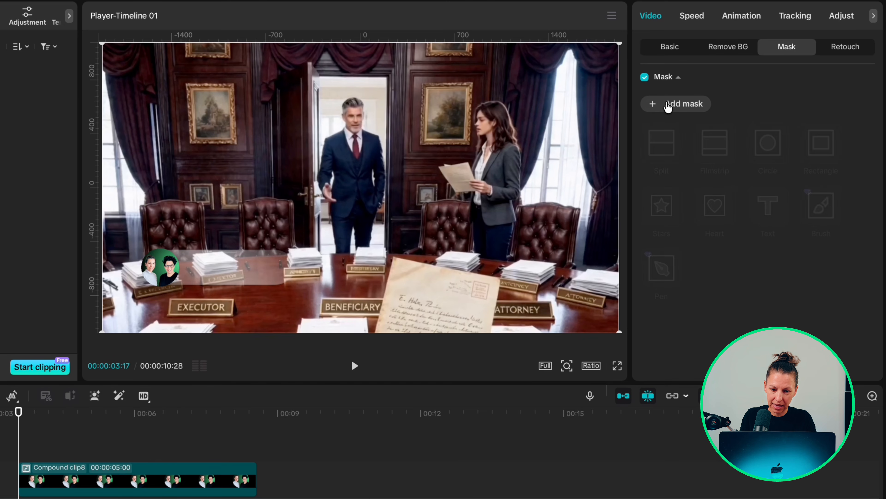
Add a Split mask to the glass pill's clip at 00:00:03:17 and rotate its line to a steep angle.
click(667, 105)
click(658, 148)
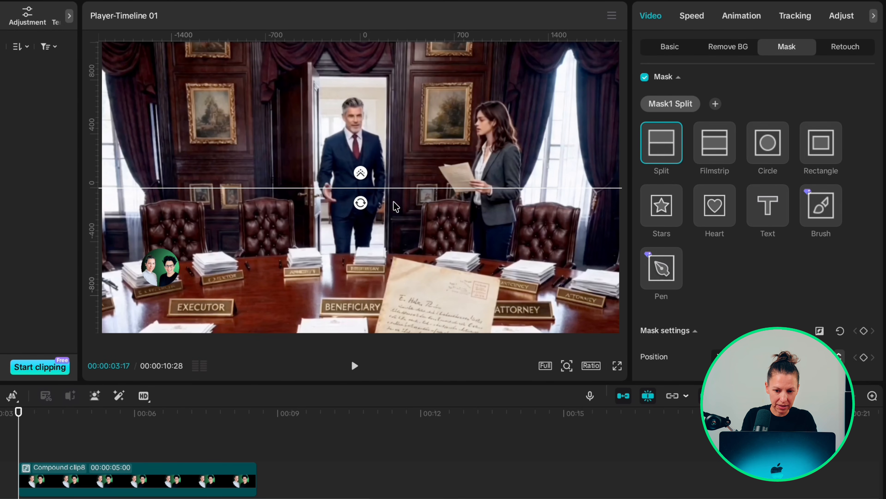
drag(361, 203, 378, 197)
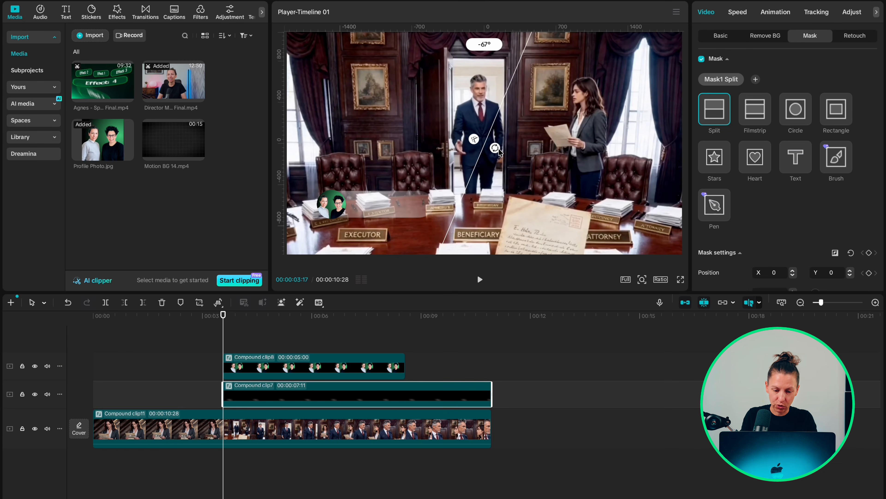
drag(499, 148, 449, 168)
Keyframe the split mask over 16 frames so that the glass pill is fully revealed by 00:00:04:03.
scroll(875, 224, down, 3)
key(Right)
key(Right)
key(Right)
key(Right)
key(Right)
key(Right)
key(Right)
key(Right)
key(Right)
key(Right)
key(Right)
key(Right)
key(Right)
key(Right)
key(Right)
key(Right)
Apply the Slide Right entry animation to both the glass pill clip and the profile photo clip, with a 0.6 s duration.
click(776, 13)
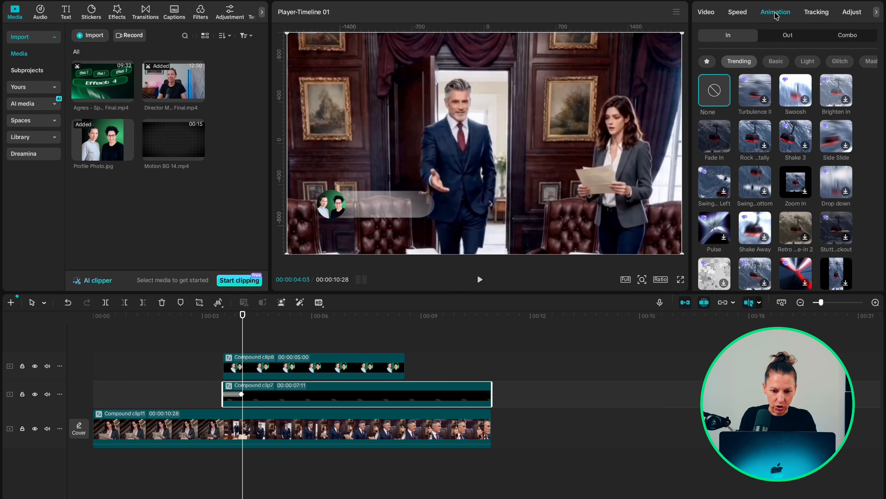
click(728, 36)
click(755, 181)
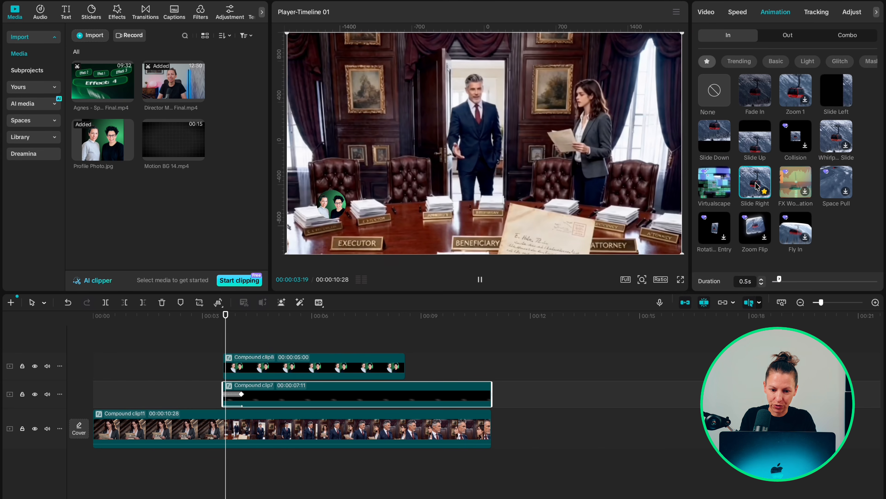
click(763, 279)
click(247, 366)
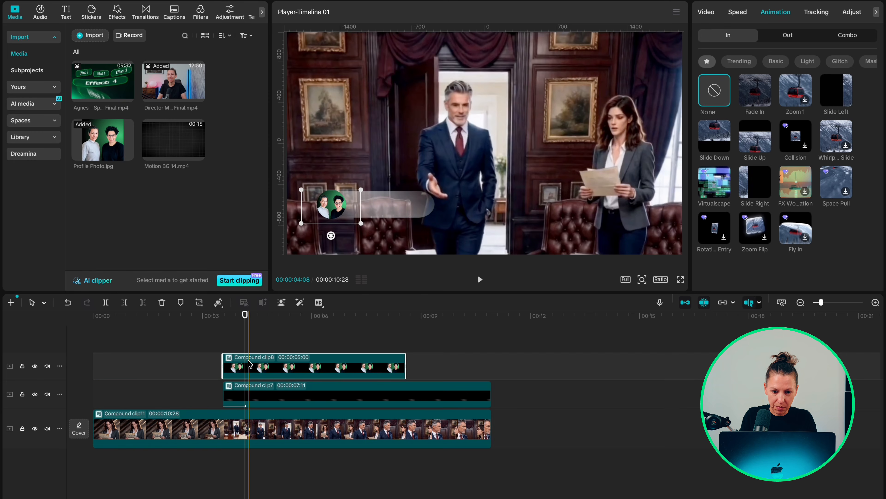
click(755, 181)
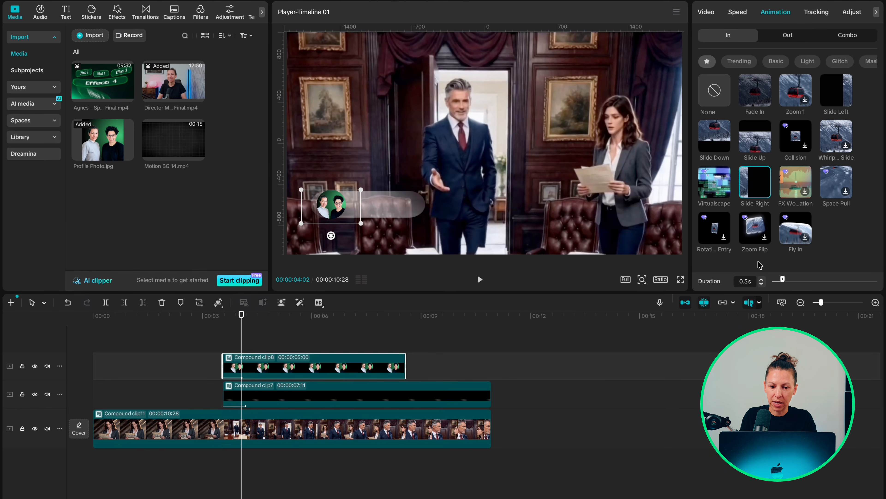
click(762, 280)
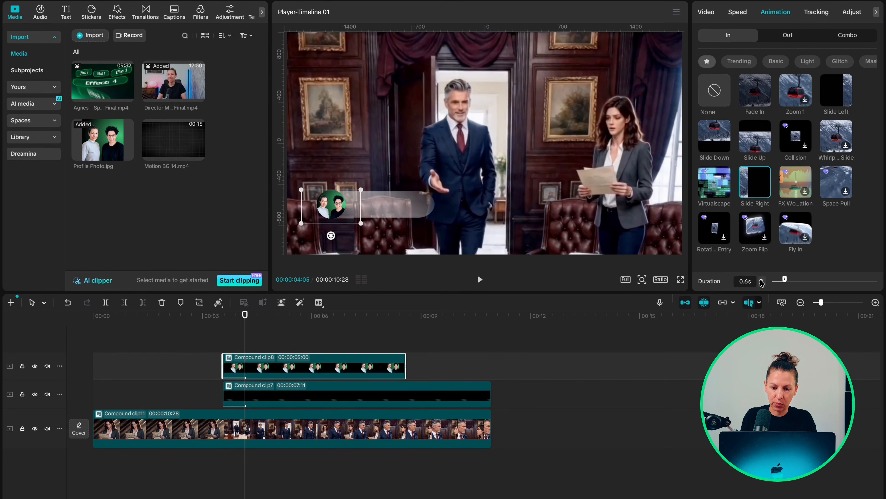
Add a default text reading "AI Short Film" to the timeline at about 00:00:04:24.
click(268, 335)
click(66, 12)
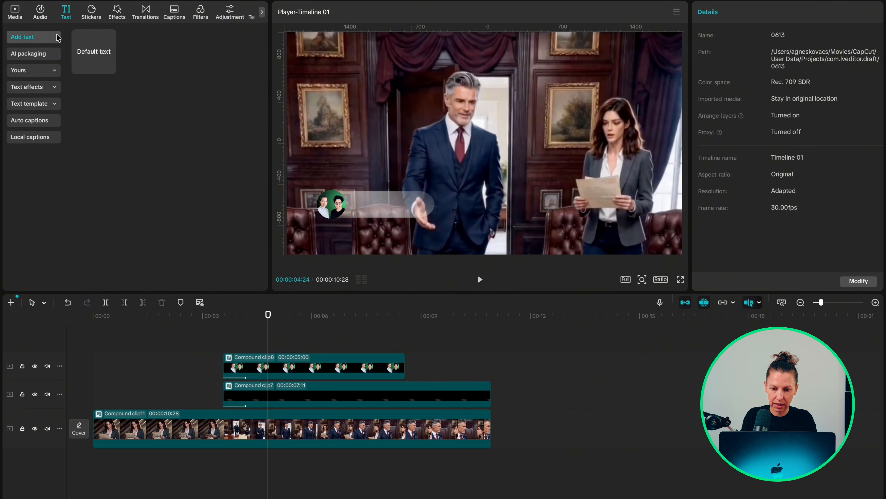
click(110, 67)
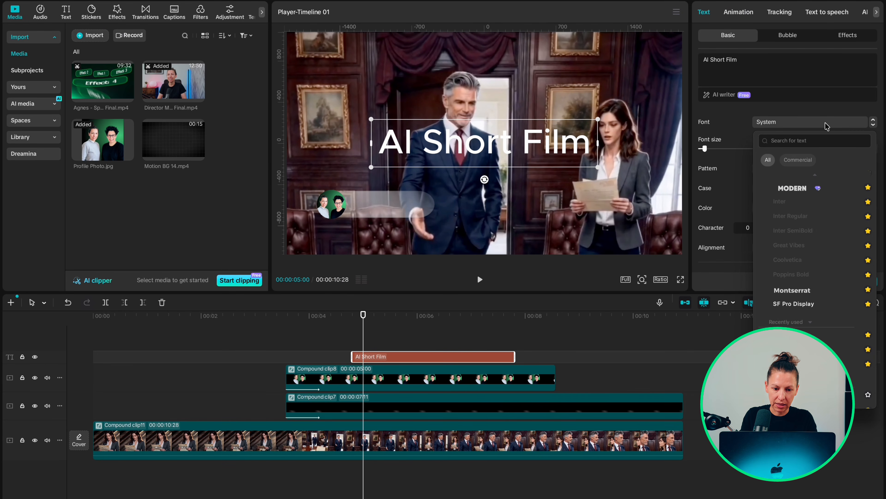
Give the AI Short Film title a thin black stroke and green fill, and fit it into the upper part of the pill.
click(700, 170)
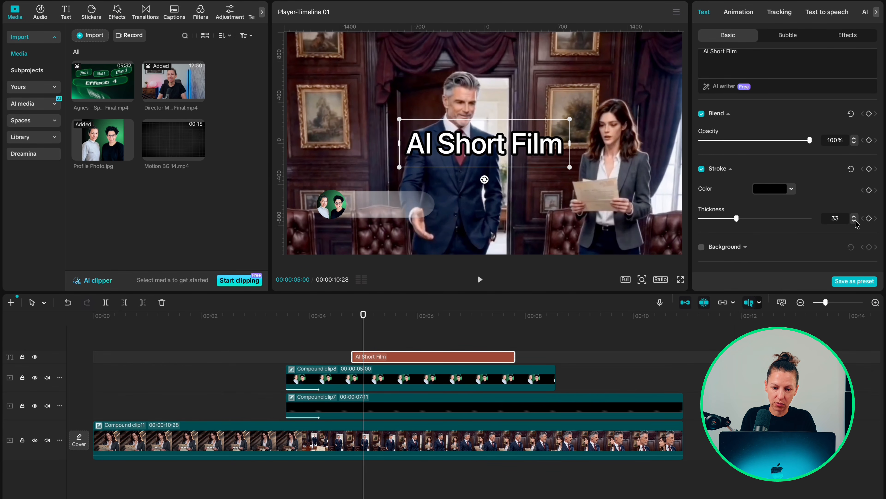
key(Return)
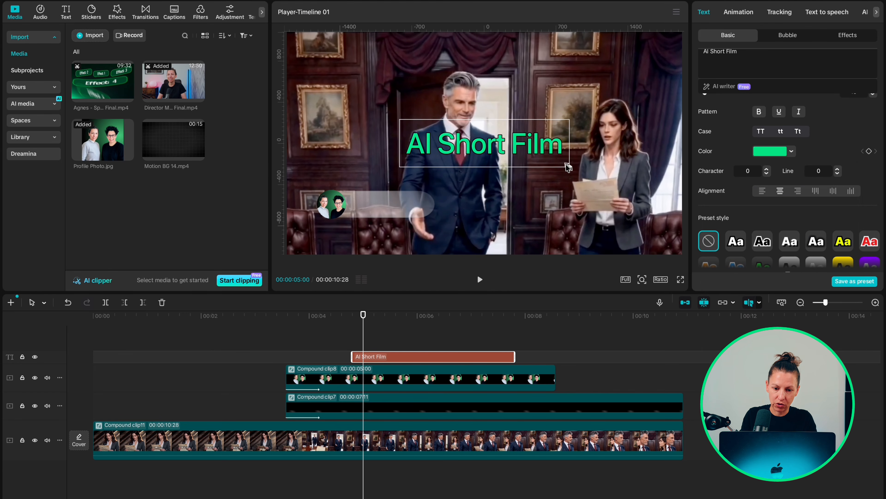
drag(569, 167, 398, 200)
Animate the AI Short Film title with Slide Right as the entry and Fade Out as the exit, 0.5 s each.
click(738, 12)
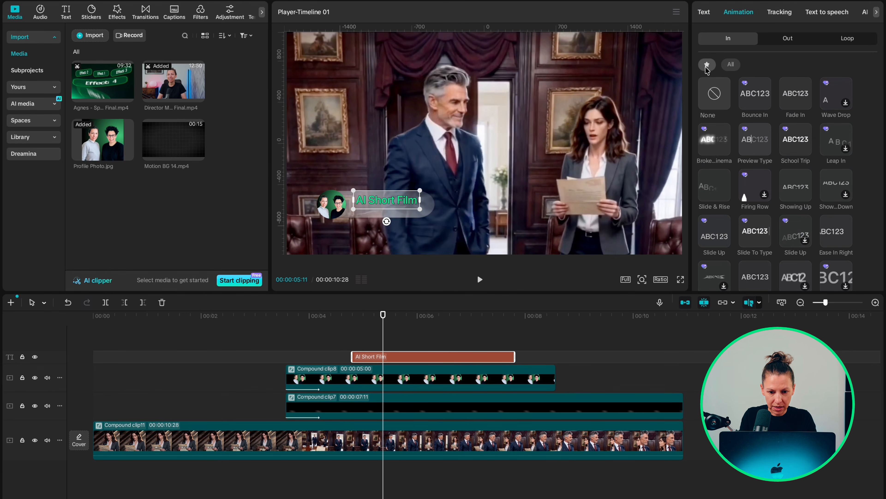
scroll(741, 227, down, 3)
click(836, 214)
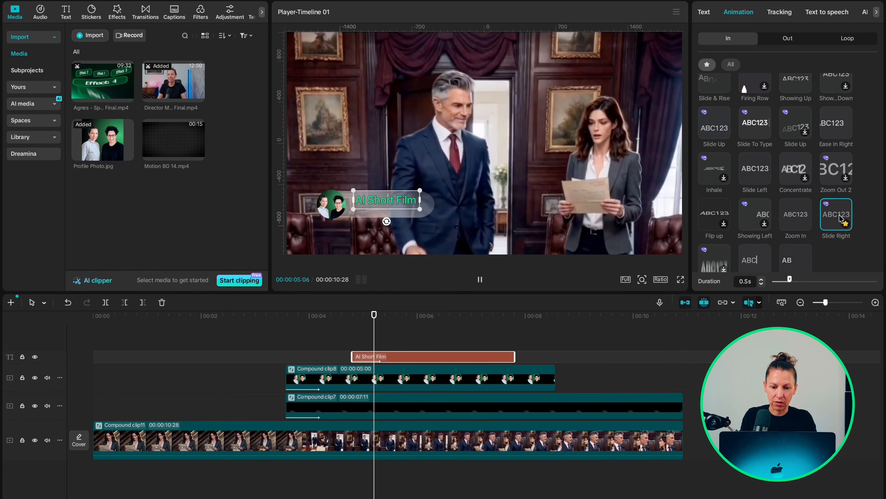
click(788, 39)
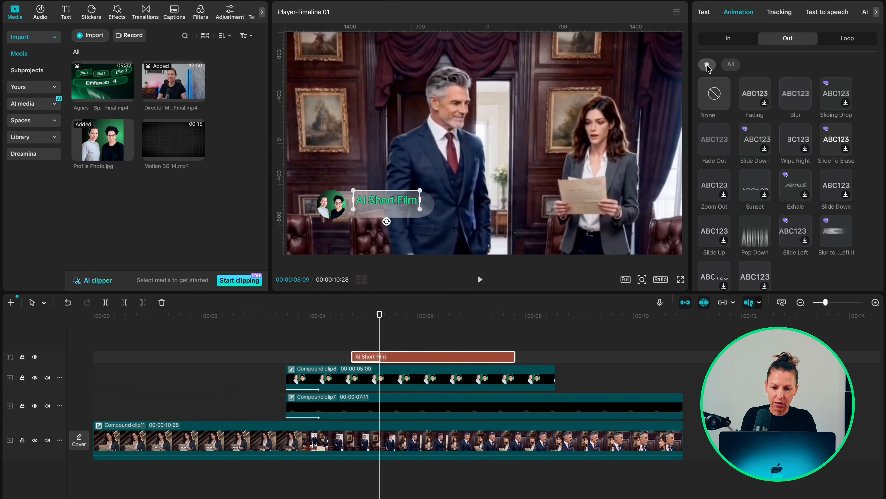
click(713, 145)
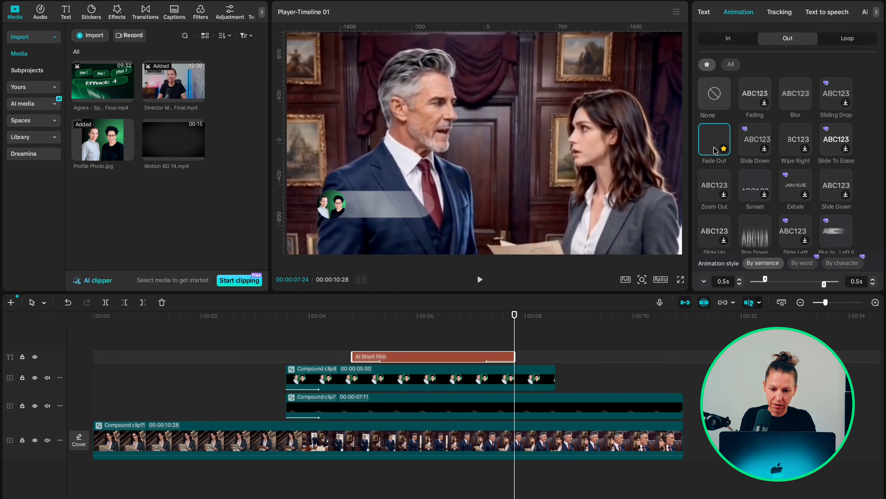
Add the text "Made in CapCut" in Montserrat at 00:00:05:12, place it beneath the title inside the pill, and animate it.
click(385, 339)
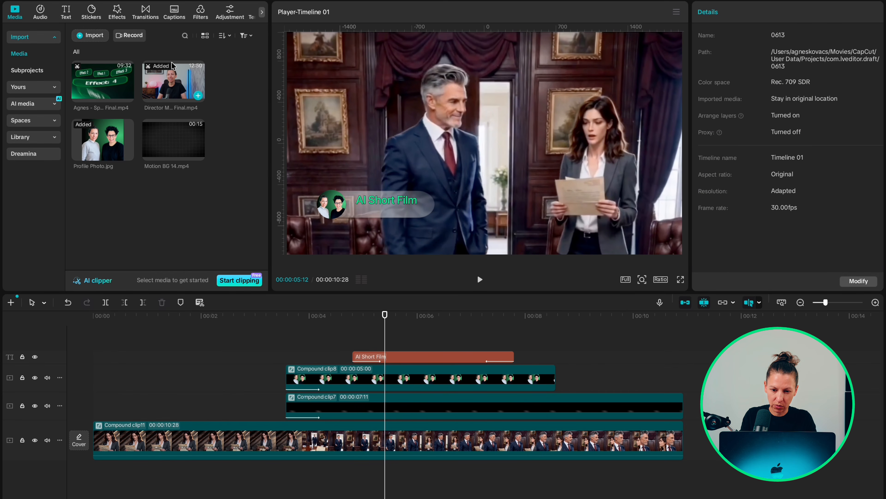
click(66, 12)
click(109, 66)
text(Made in CapCut)
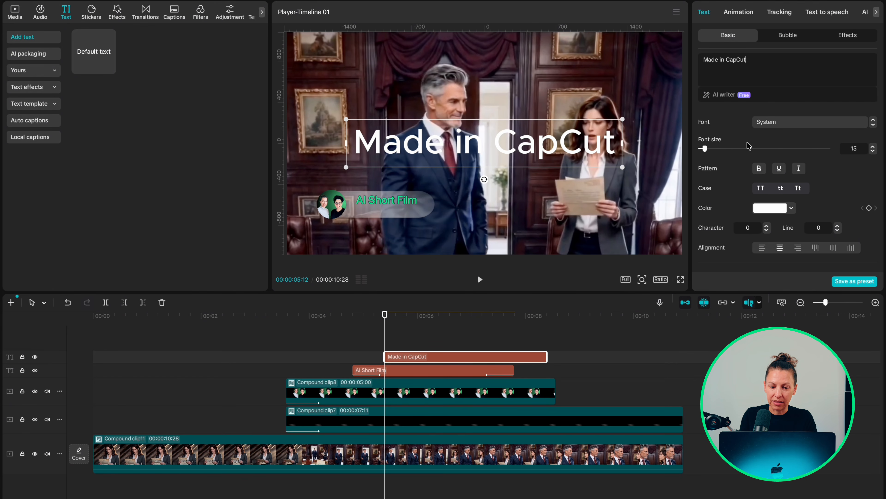
scroll(748, 146, down, 3)
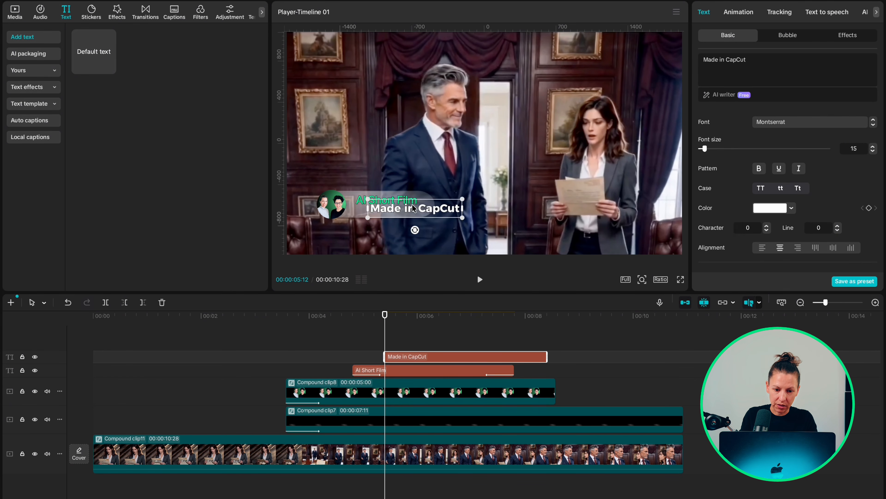
click(738, 13)
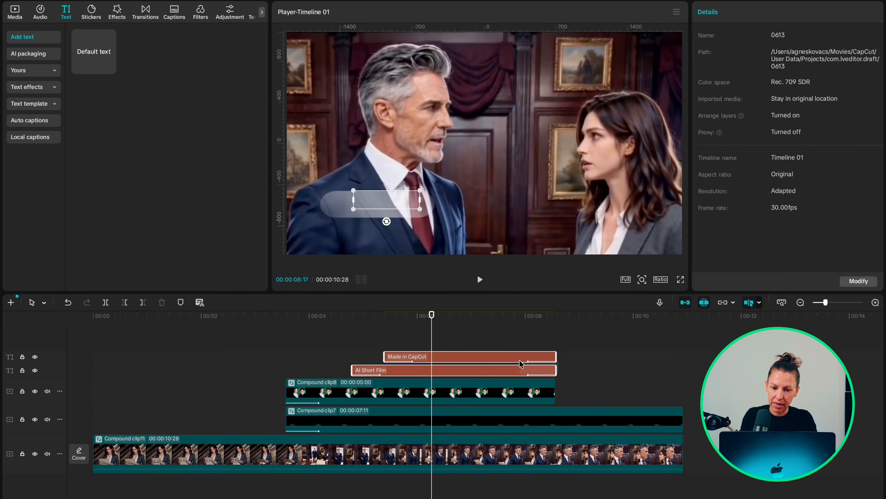
Select the AI Short Film and Made in CapCut texts and combine them into one compound clip.
click(520, 363)
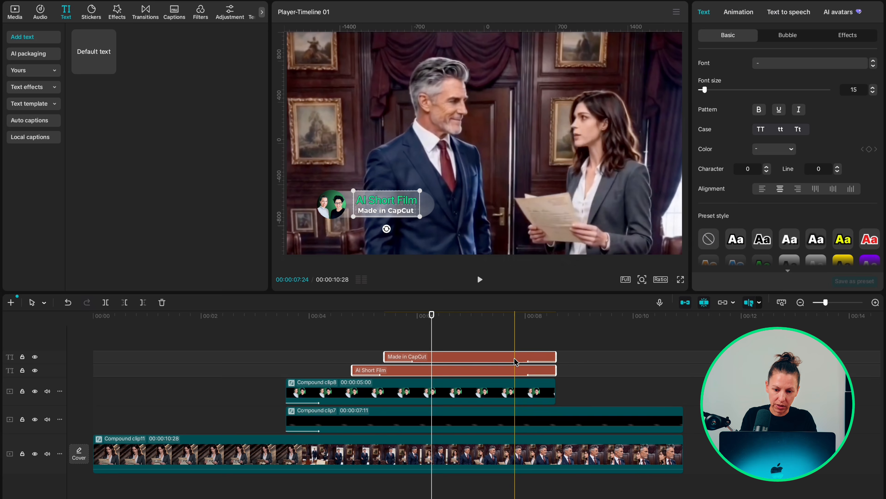
right_click(520, 363)
click(540, 414)
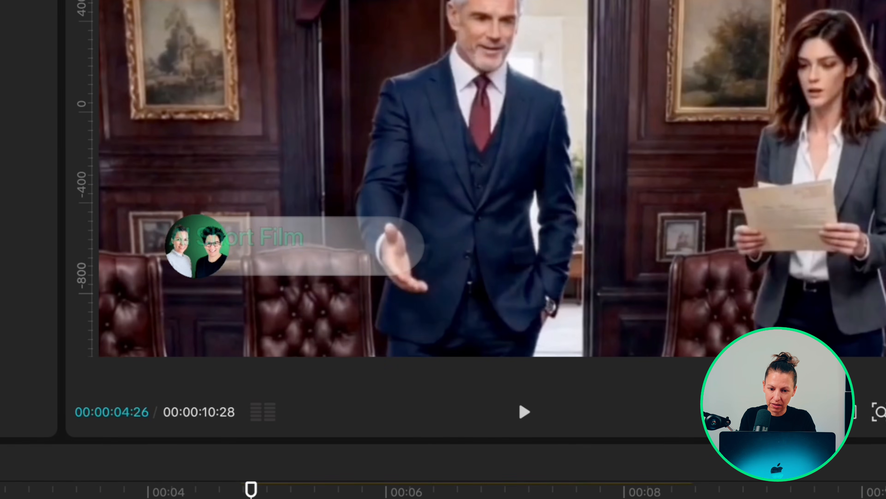
Examine frame by frame from 00:00:04:26 how the sliding texts pass the profile photo and settle inside the pill.
key(Right)
key(Right)
key(Right)
key(Right)
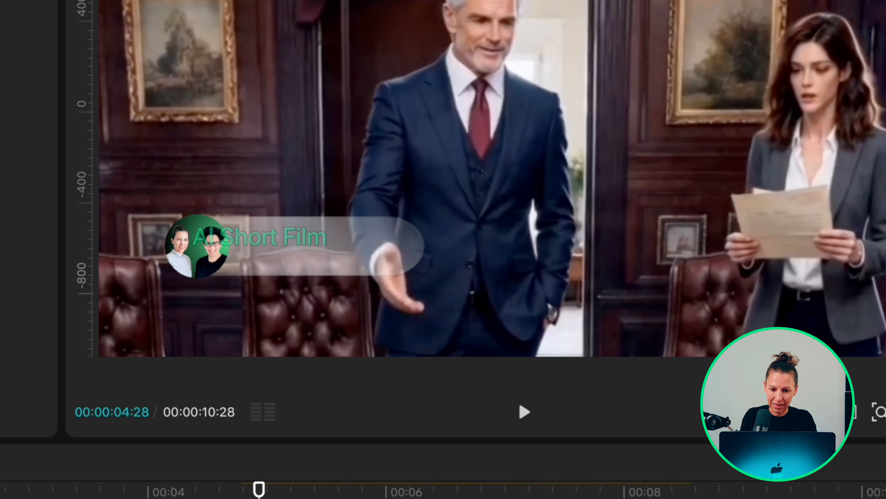
key(Right)
key(Right)
key(Right)
key(Right)
key(Right)
key(Right)
key(Right)
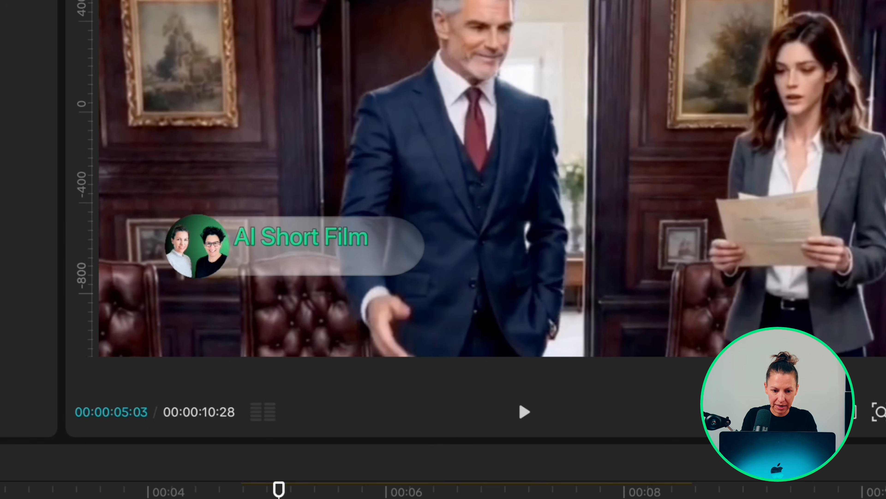
key(Right)
key(Right)
key(Right)
key(Right)
key(Right)
key(Right)
key(Right)
key(Right)
key(Right)
key(Right)
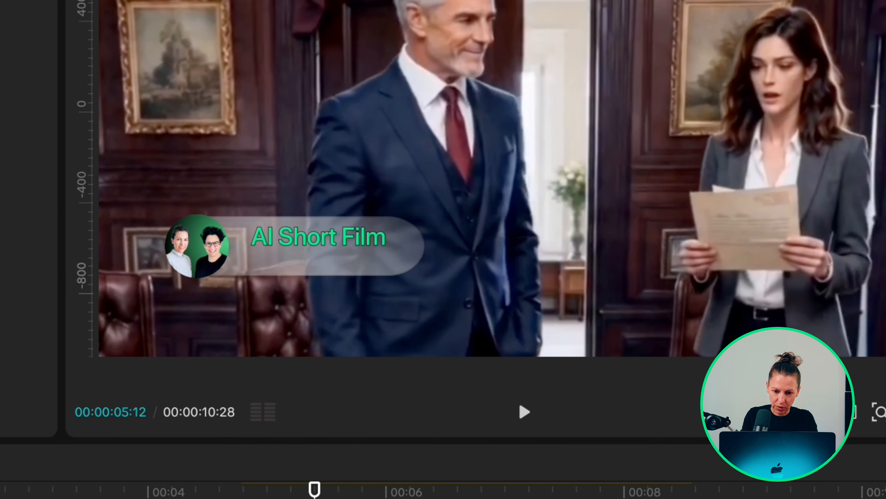
key(Right)
key(Right)
key(Right)
key(Right)
key(Right)
key(Right)
key(Right)
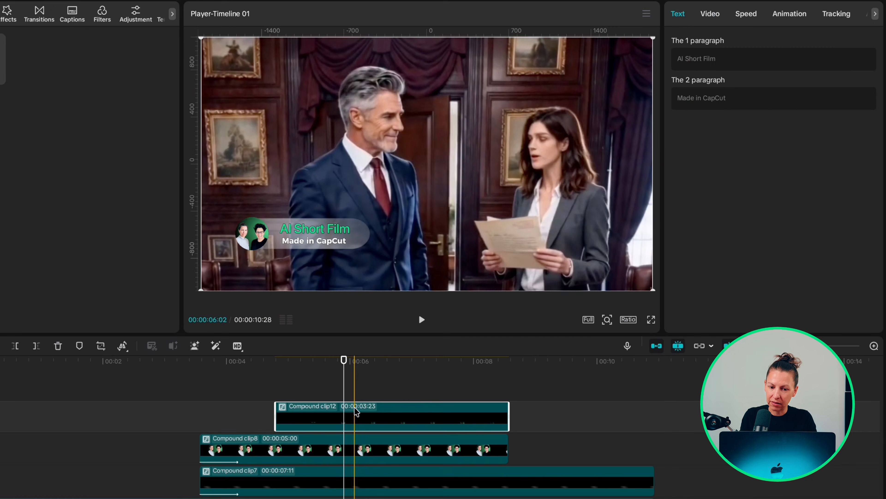
key(Right)
key(Right)
key(Right)
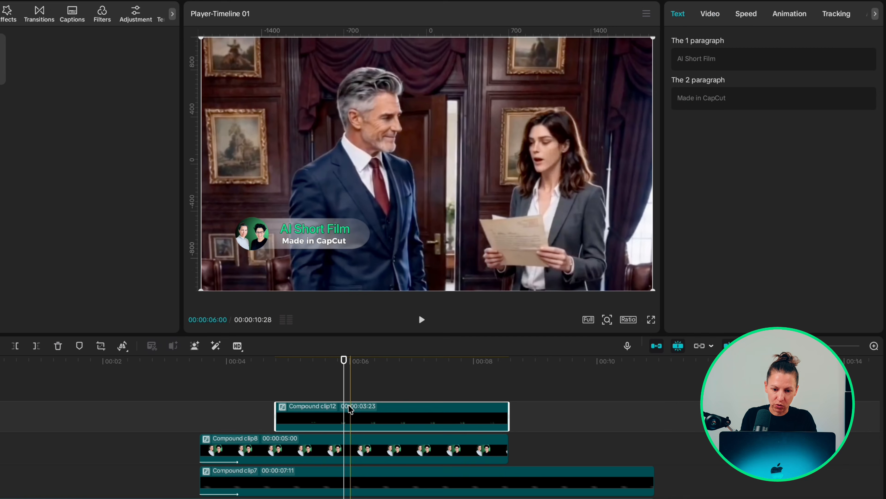
Fit a rectangle mask around the texts at about X -472, Y -297, and move the text compound clip beneath the profile photo clip.
click(711, 13)
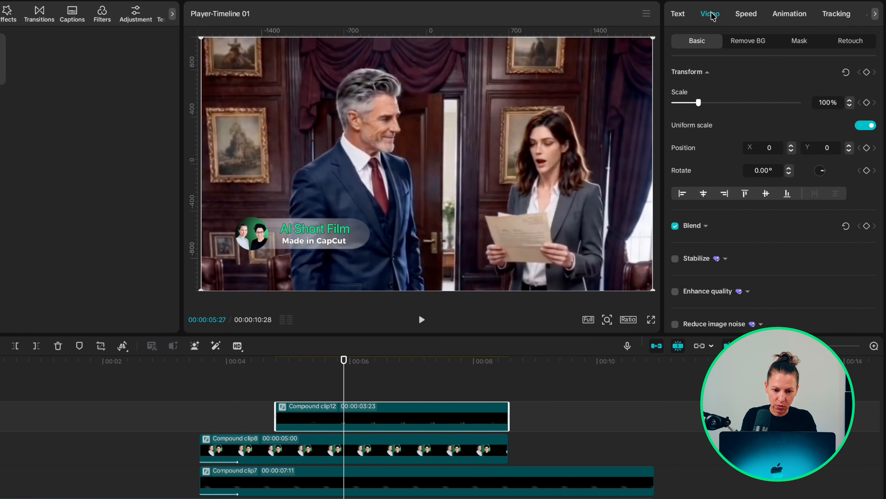
click(799, 40)
click(696, 99)
drag(385, 209, 279, 246)
drag(385, 138, 365, 202)
drag(322, 169, 311, 236)
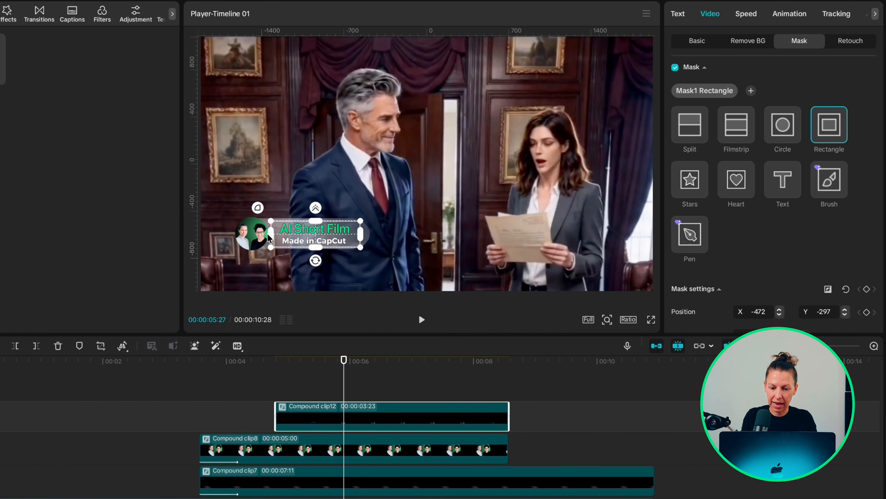
drag(302, 416, 305, 473)
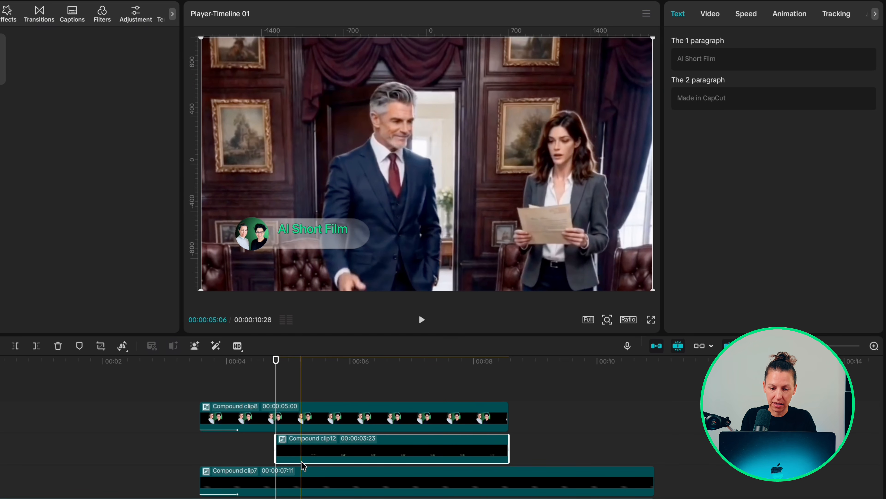
Step through the text entrance frame by frame to check that the texts emerge from behind the profile photo.
click(299, 386)
key(Right)
key(Right)
key(Right)
key(Right)
key(Right)
key(Right)
key(Right)
key(Right)
key(Right)
key(Right)
key(Right)
key(Right)
key(Right)
key(Right)
key(Right)
key(Right)
key(Right)
key(Right)
key(Right)
key(Right)
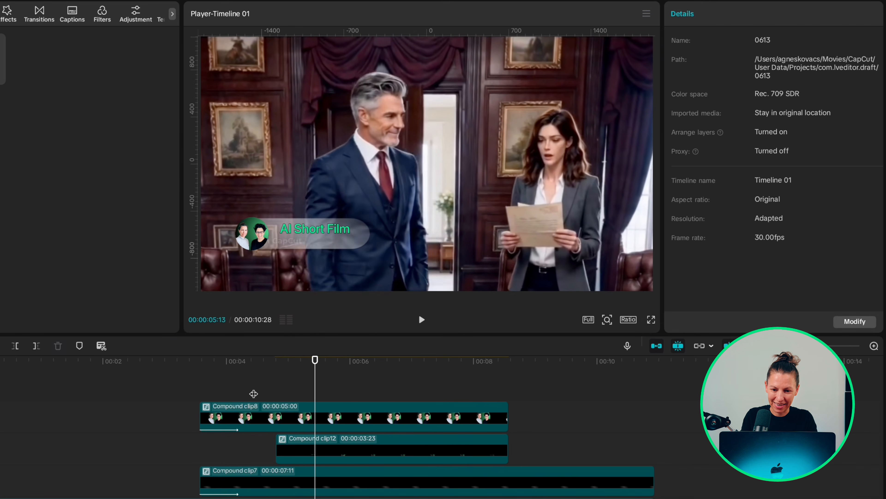
Duplicate the glass pill clip to the end of its track and reverse the copy.
click(305, 479)
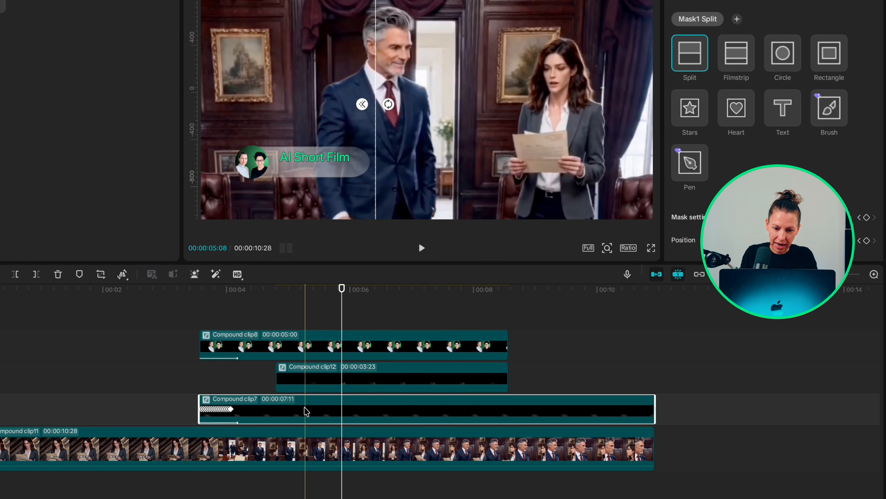
drag(305, 411, 752, 412)
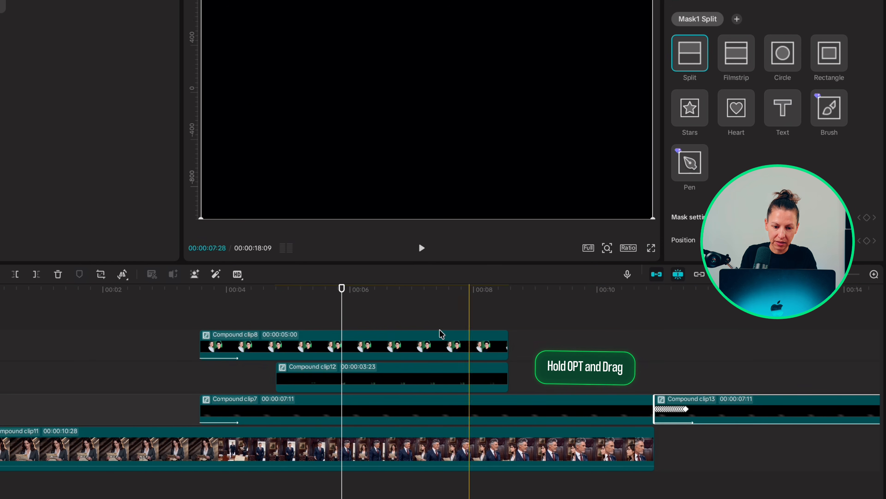
click(123, 275)
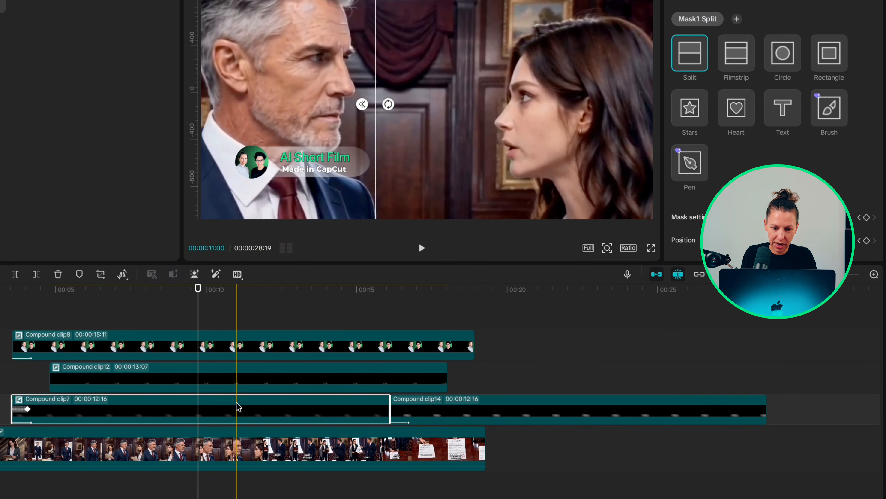
Shorten the original pill clip to 00:00:07:13, then cut the reversed copy down to its closing animation and butt it against the original.
key(w)
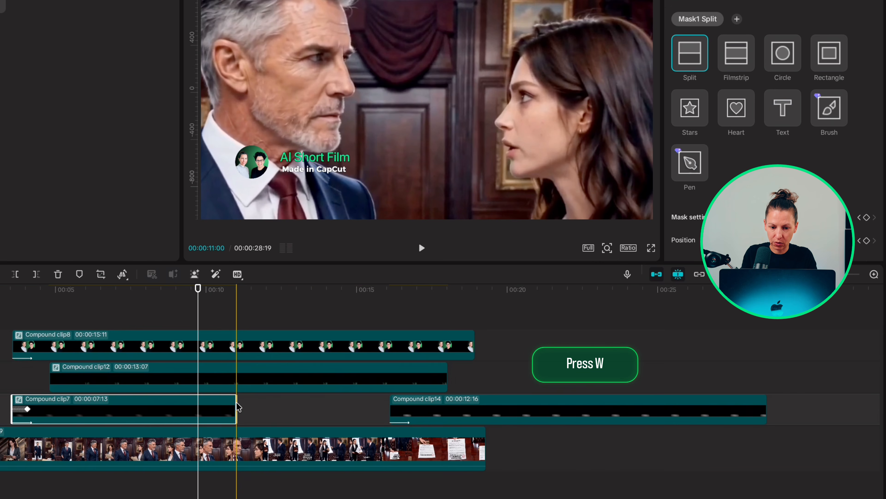
click(489, 409)
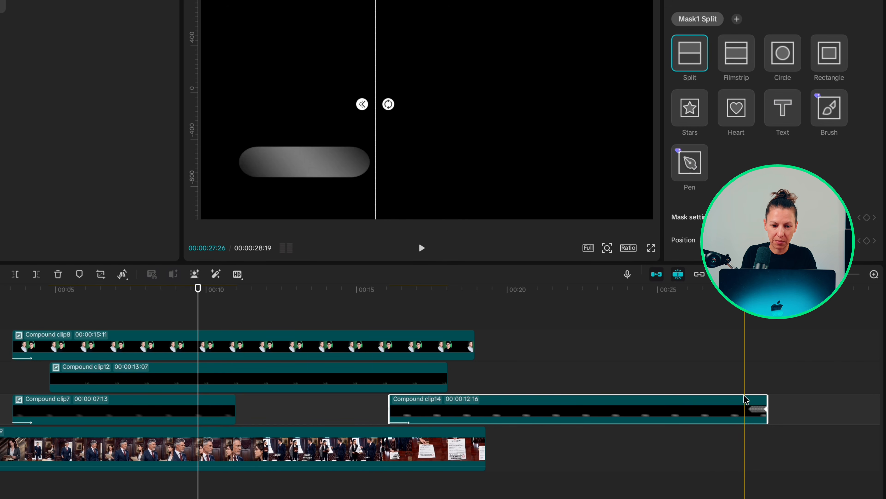
key(q)
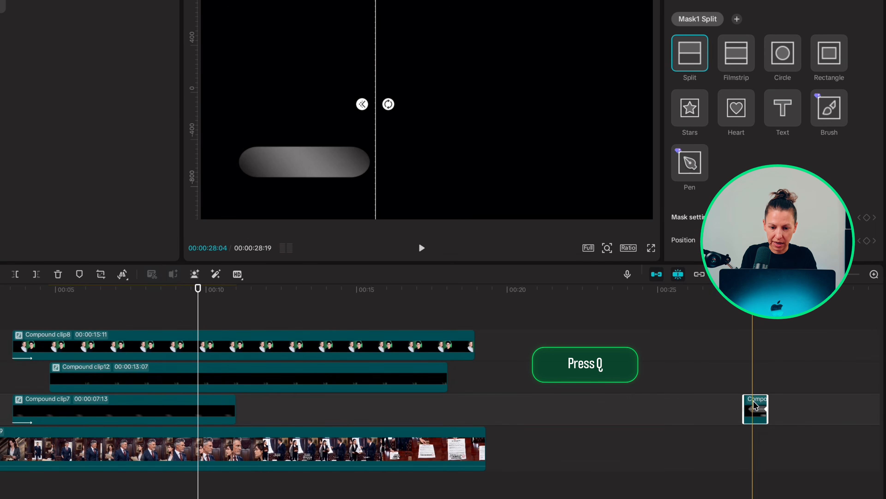
drag(754, 405, 247, 406)
Trim the end of the text compound clip to 00:00:11:16, while the pill is closing behind the texts.
key(Left)
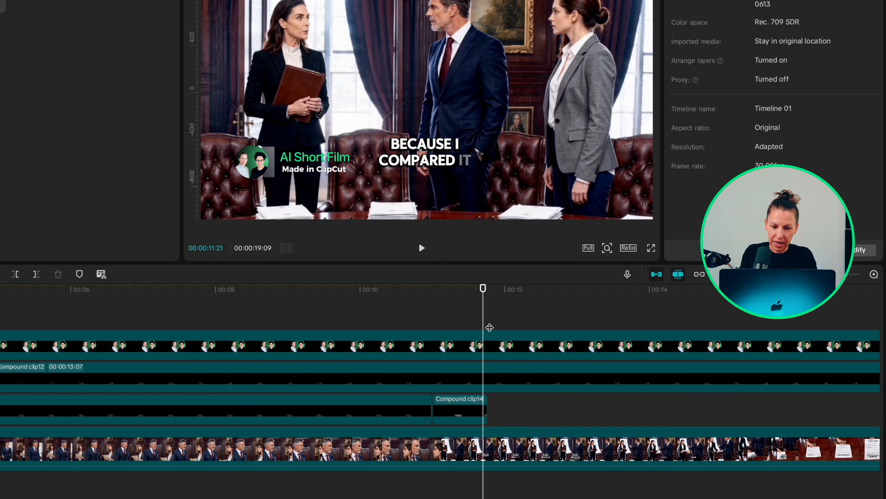
key(Left)
key(Left)
key(Left)
key(Left)
key(Left)
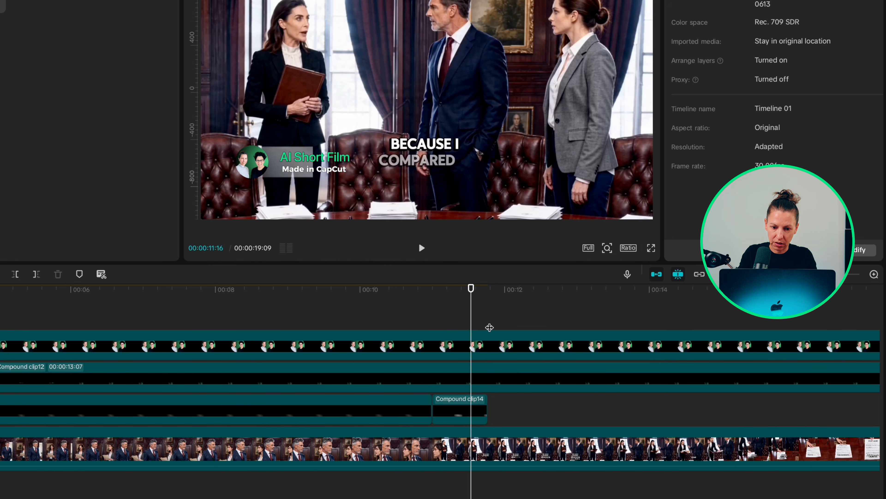
click(472, 376)
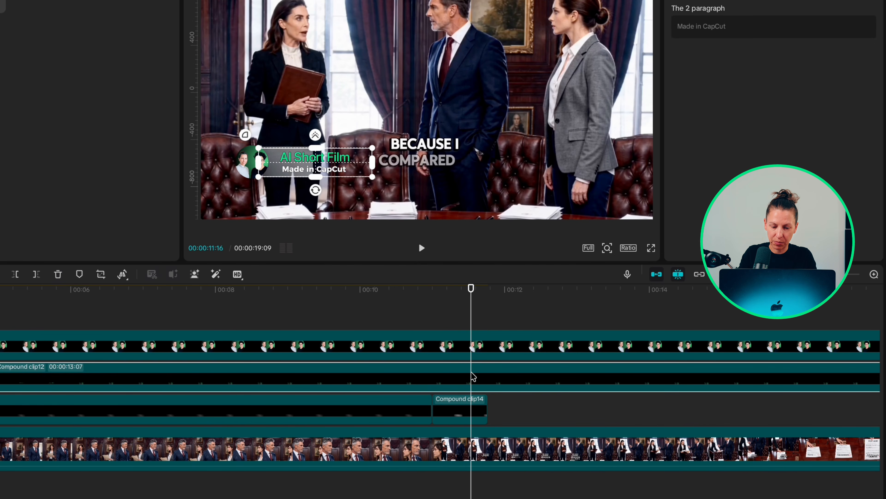
key(w)
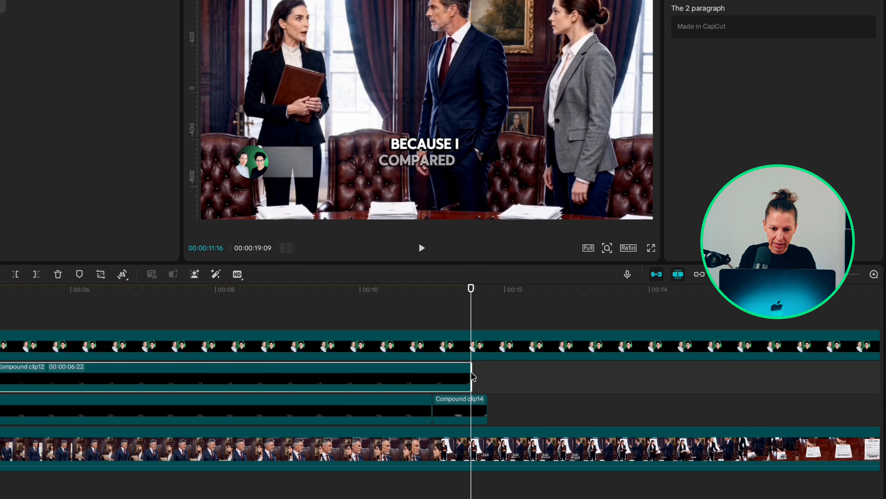
Animate the profile photo's exit with a position keyframe at 00:00:11:23, moving it off the frame's left edge at 00:00:11:28.
click(488, 375)
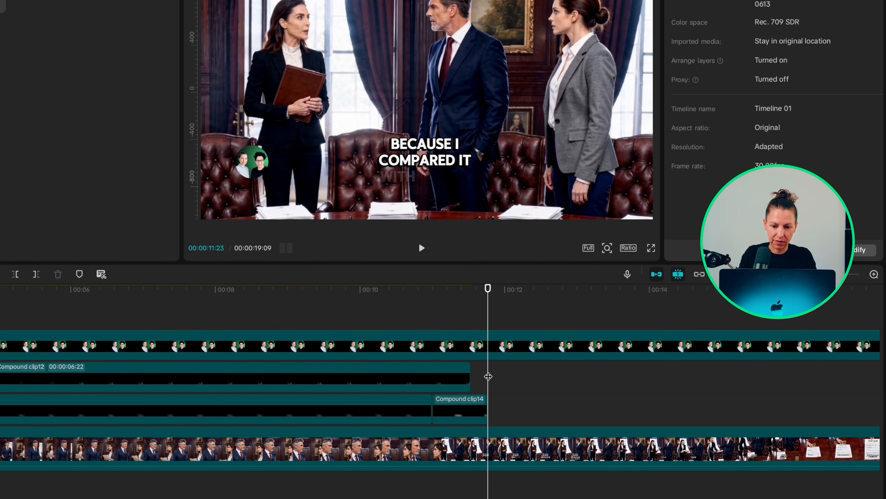
click(490, 345)
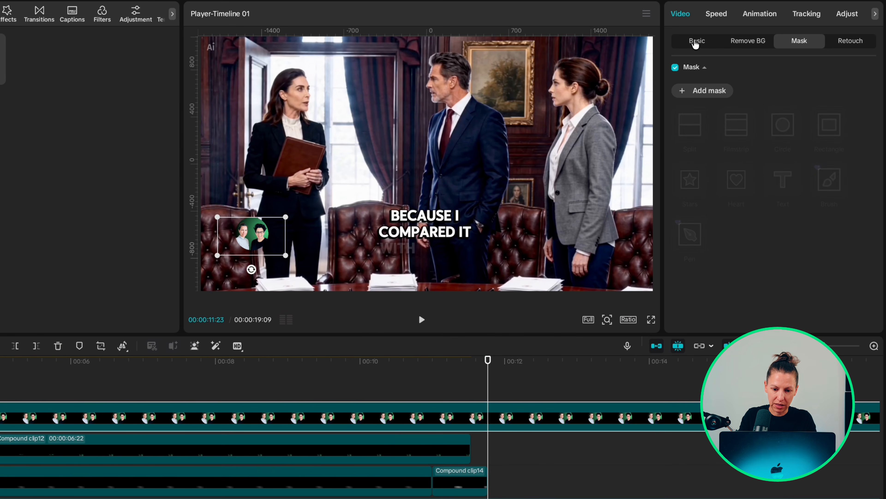
click(696, 41)
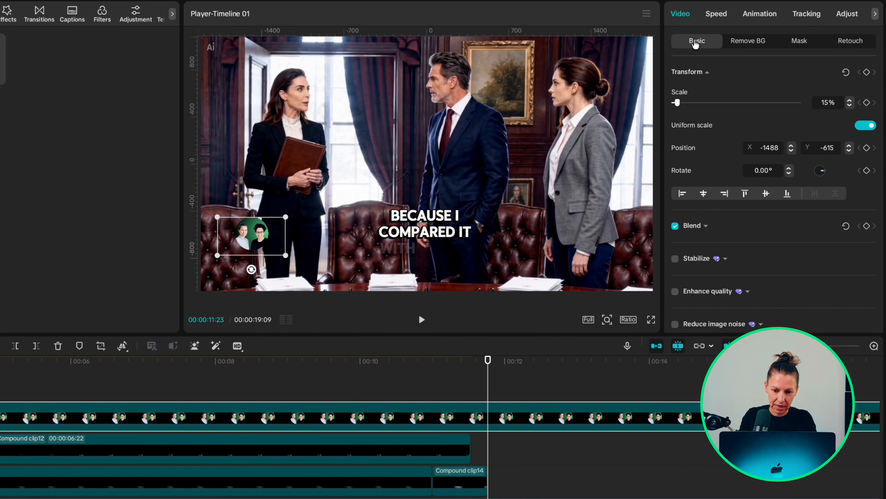
click(867, 148)
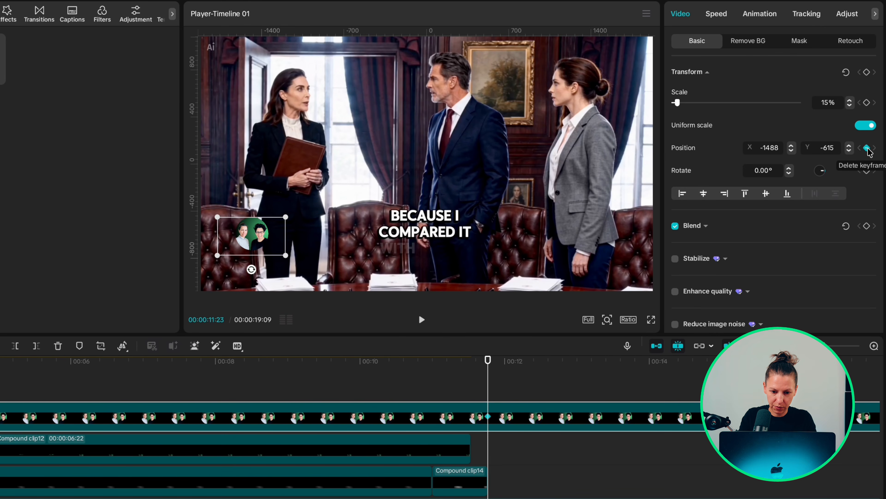
key(Right)
key(Right)
key(Right)
key(Right)
key(Right)
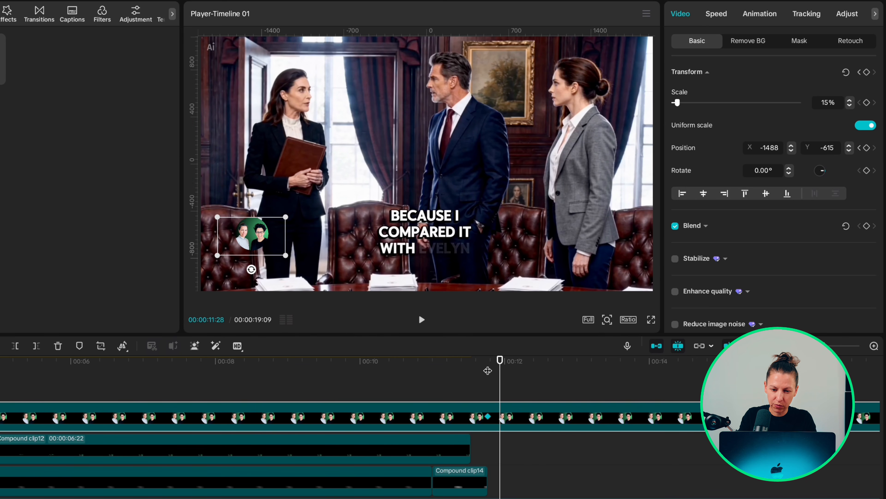
drag(258, 233, 165, 233)
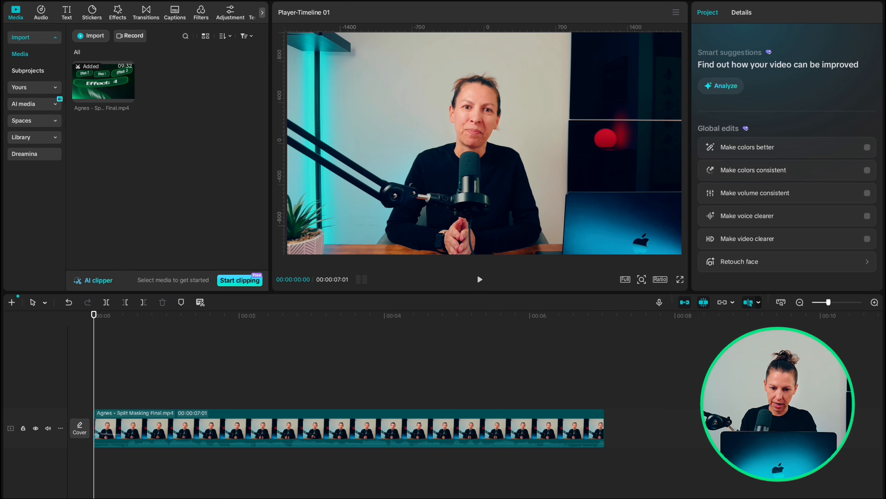
Place the saved preset My presets4 on a track above the talking-head video, starting at 00:00:00:12.
click(122, 369)
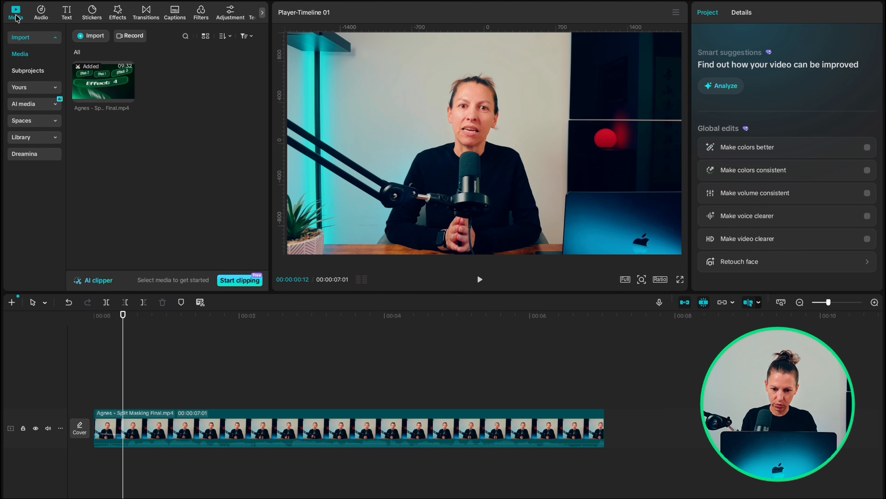
click(28, 87)
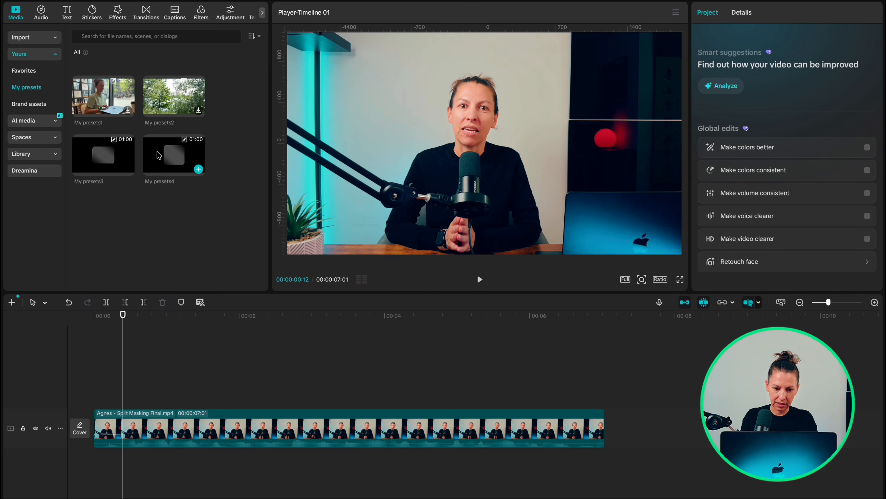
drag(159, 155, 151, 317)
drag(130, 375, 132, 377)
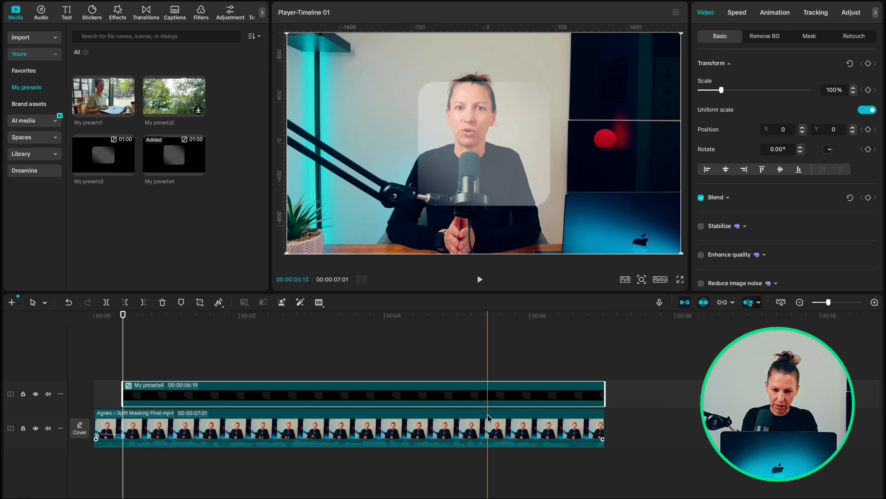
Reshape the rounded square inside the preset's nested clips into a tall portrait card and shift its split-mask shading toward the lower-left corner.
double_click(365, 393)
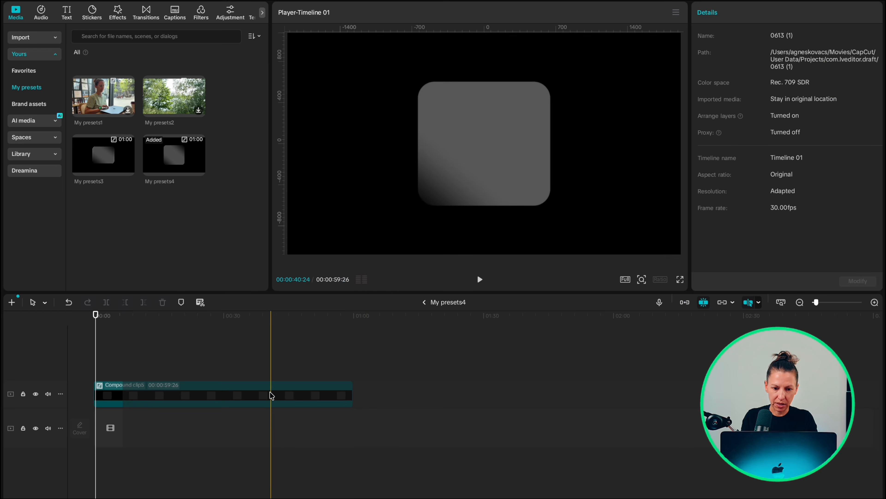
double_click(271, 397)
click(272, 400)
drag(560, 212, 547, 239)
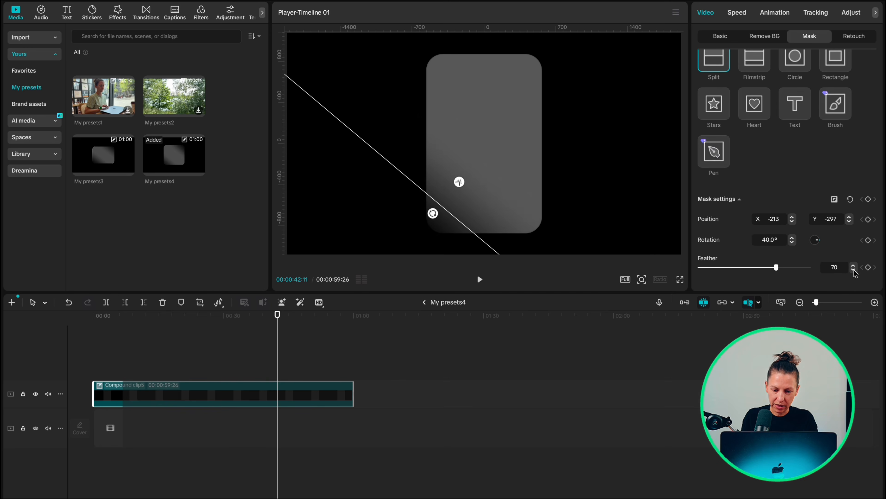
drag(456, 194, 450, 225)
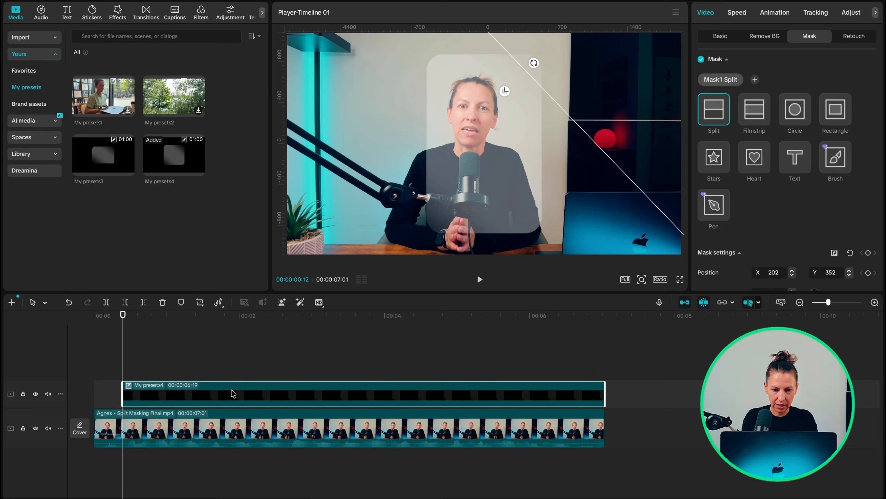
Turn the glass card preset into a compound clip positioned on the right side of the frame with an entrance animation.
right_click(244, 394)
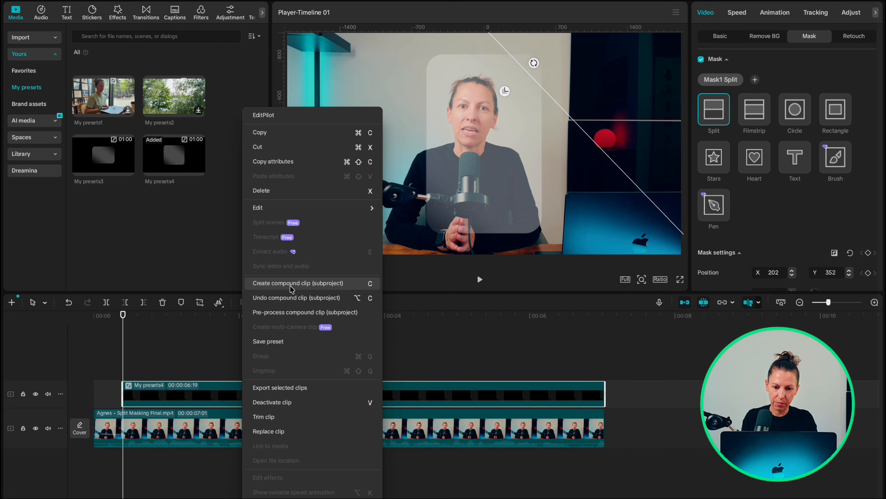
click(298, 283)
drag(543, 127, 585, 136)
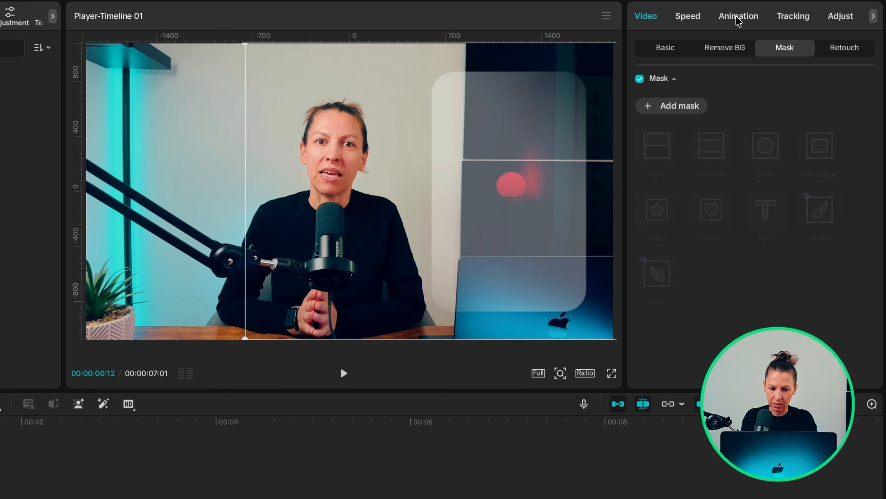
click(739, 16)
click(705, 190)
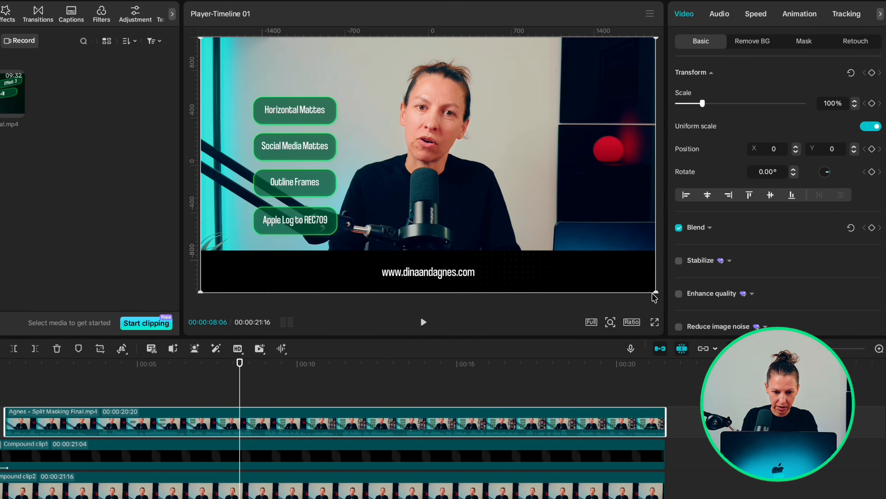
Scale the overlay video to 25% and give it a full-size rectangle mask with round corners of 28.
drag(653, 297, 485, 197)
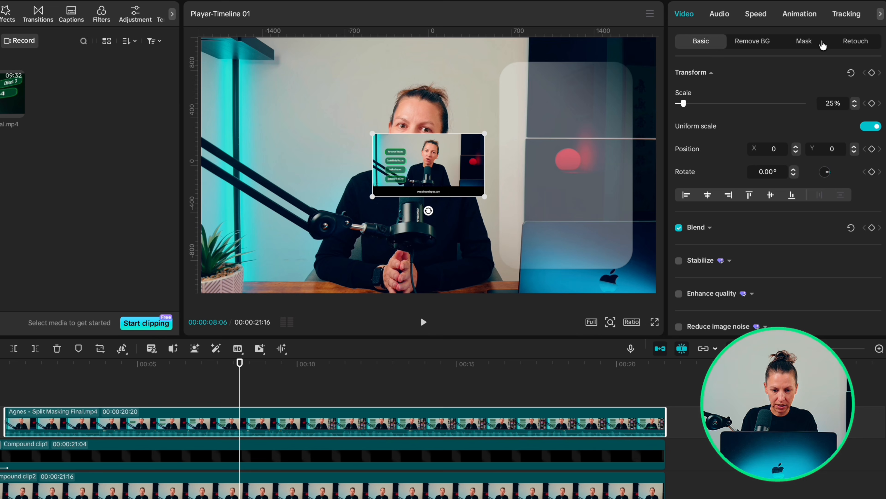
click(801, 42)
click(699, 93)
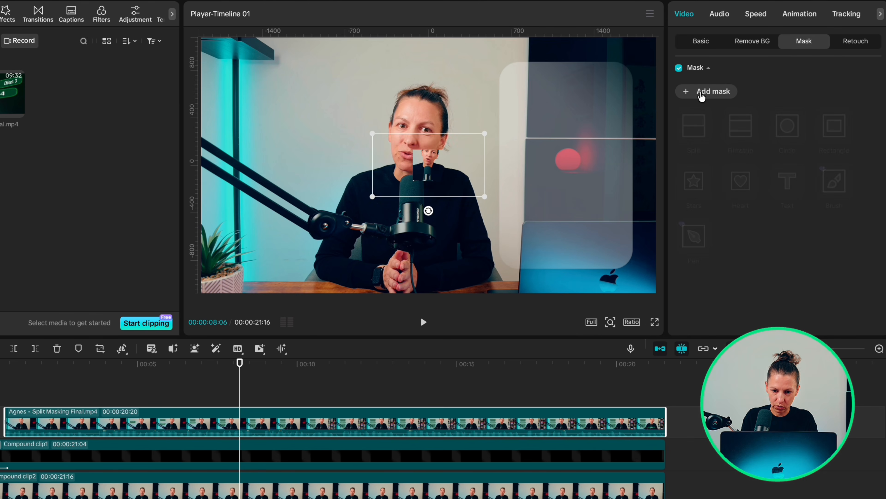
click(833, 126)
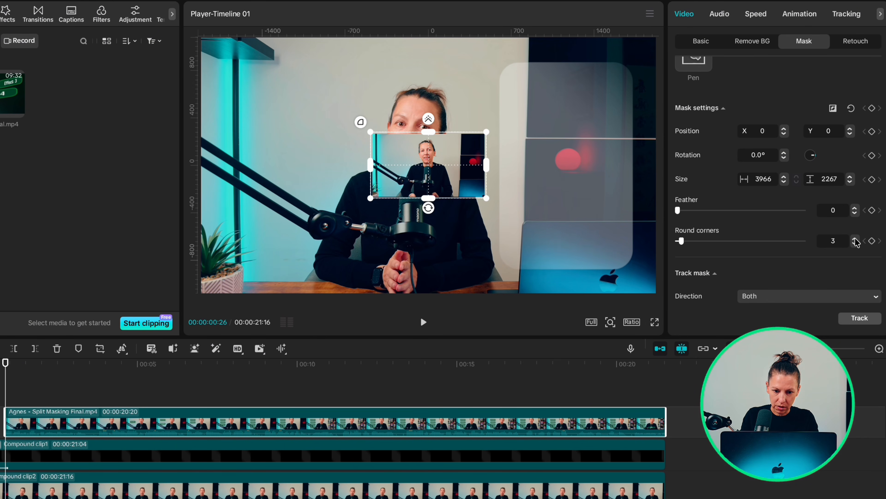
click(856, 239)
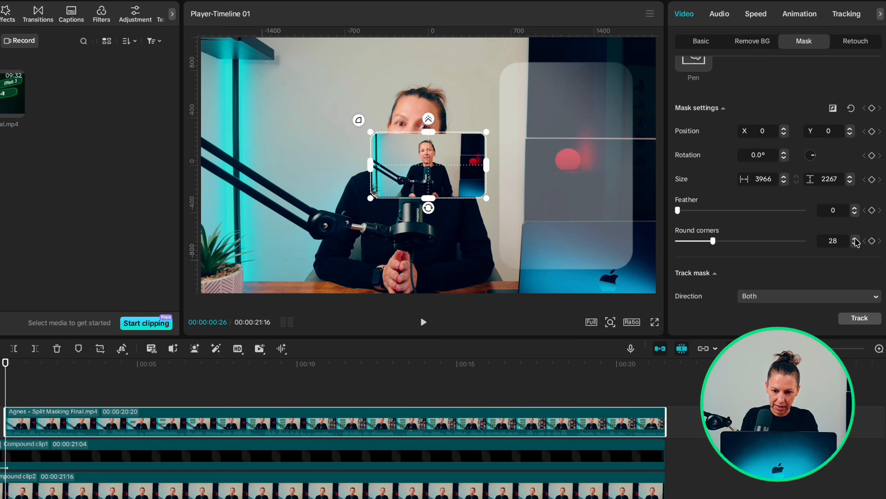
Turn the small masked video into a compound clip placed in the upper part of the glass card with an entrance animation.
right_click(162, 420)
click(229, 359)
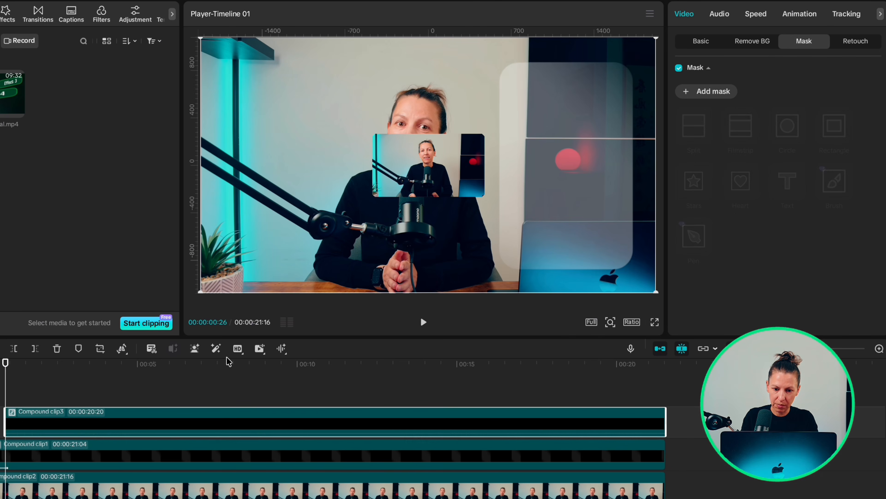
drag(419, 191, 552, 127)
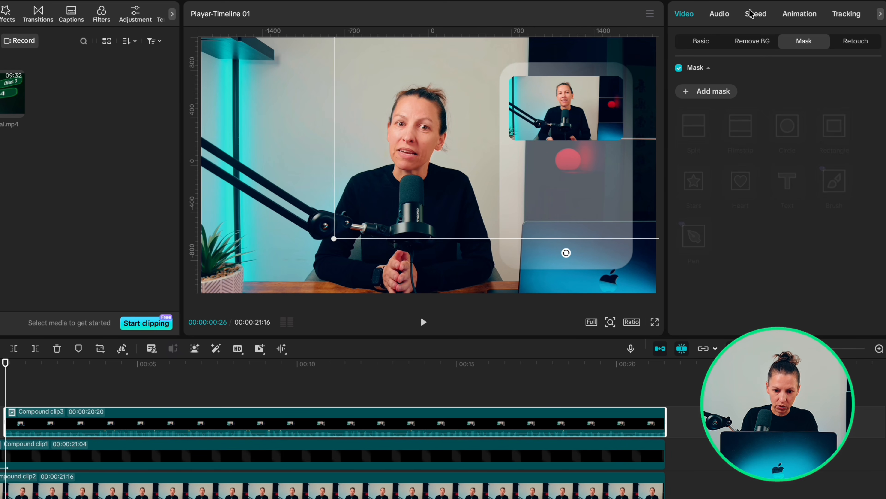
click(798, 14)
click(740, 158)
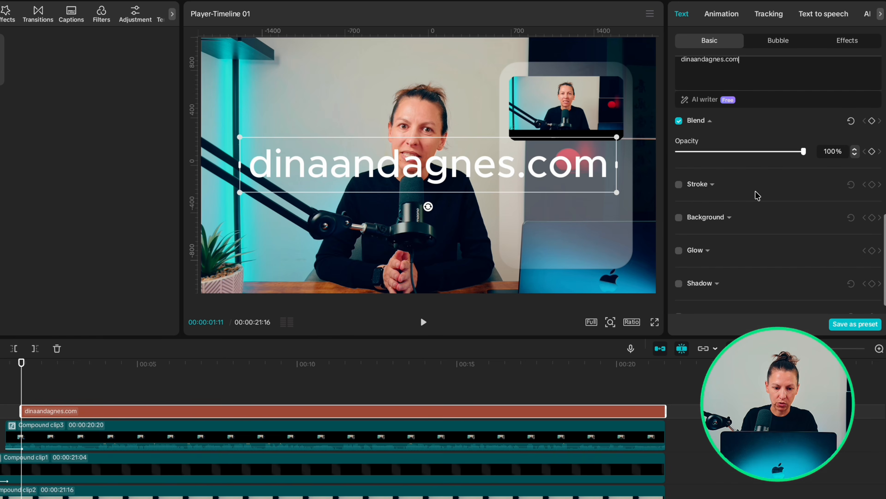
Add a thin black stroke to the dinaandagnes.com text and place it beneath the small video in the glass card.
click(678, 184)
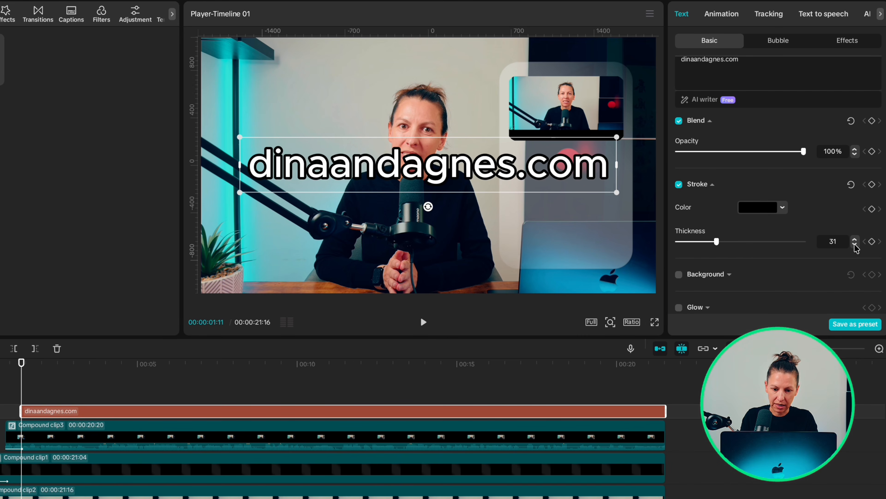
click(855, 244)
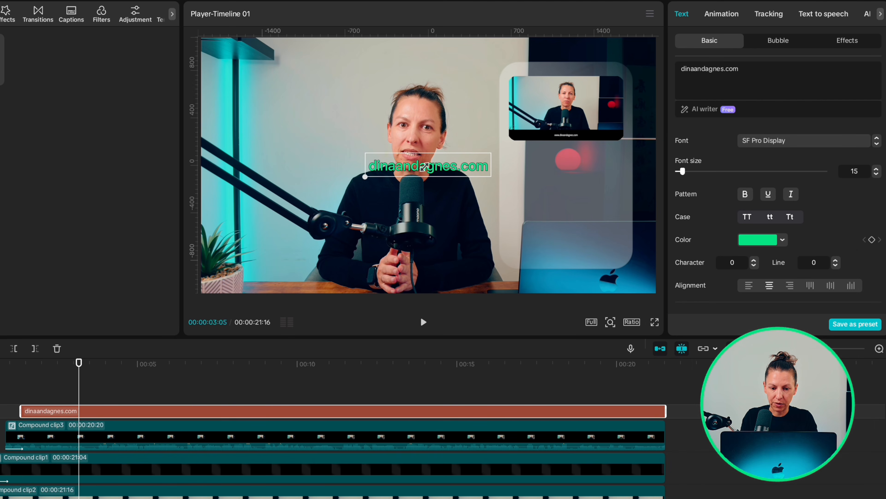
drag(427, 167, 563, 150)
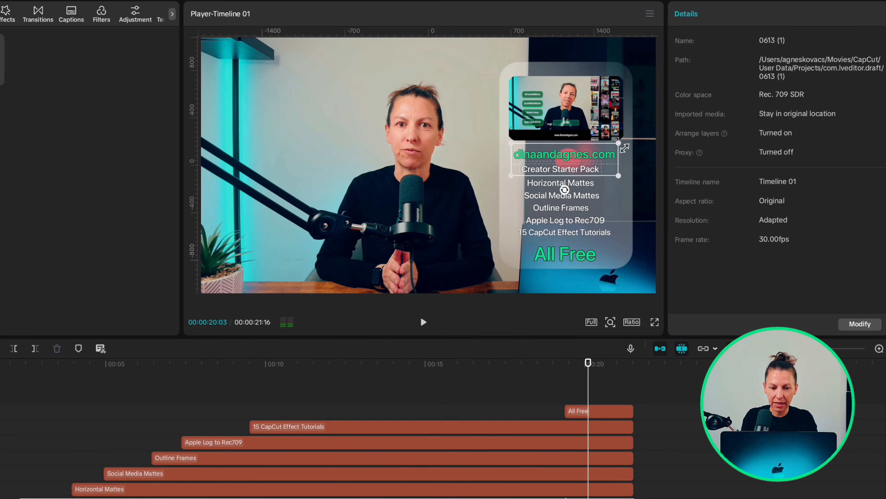
Apply the Slide Up entrance animation to all the card's text clips above the small video layer and combine them into a compound clip.
drag(566, 498, 512, 403)
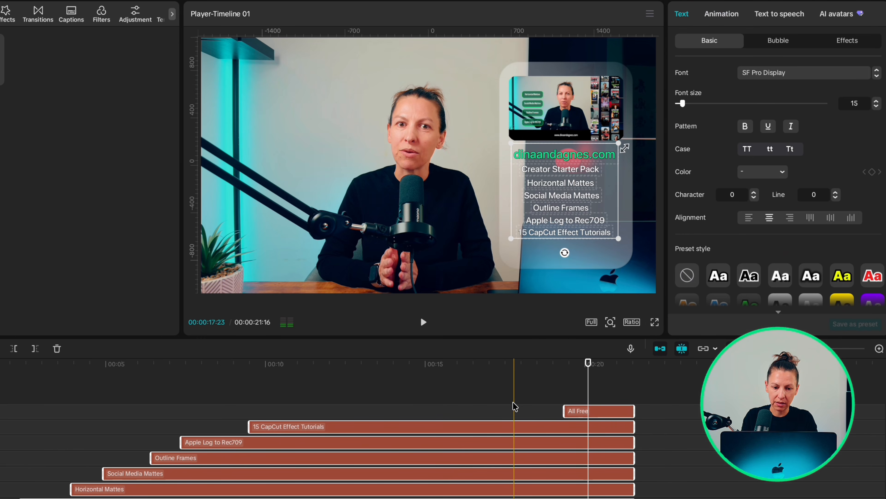
click(730, 18)
click(693, 264)
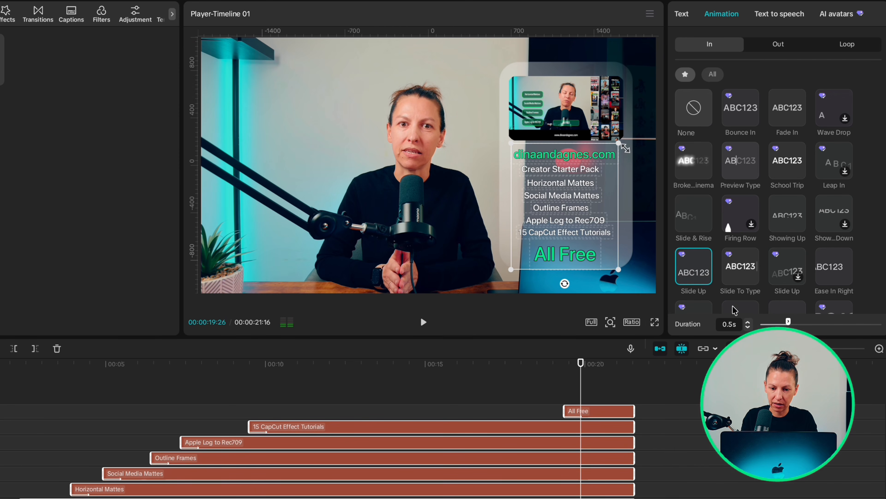
right_click(442, 433)
click(469, 484)
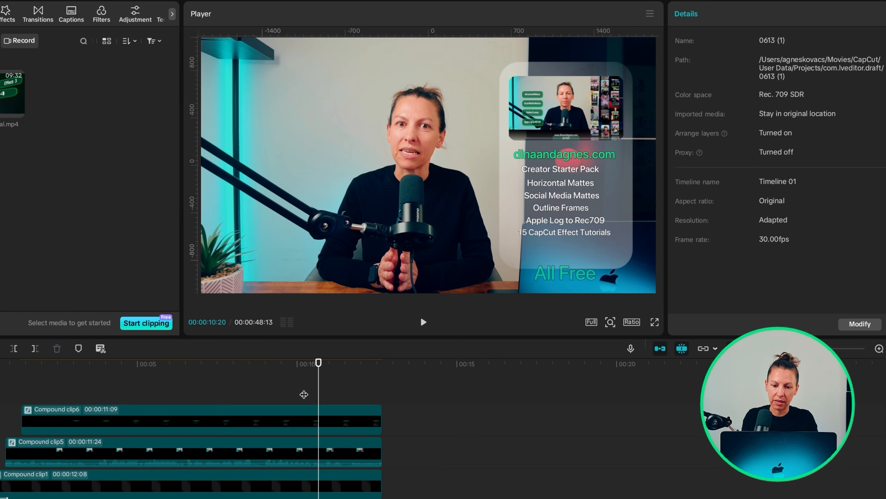
Add a rectangle mask to the text compound clip, covering the glass card's text area below the small video, and play back the result.
key(Right)
key(Right)
key(Right)
key(Right)
key(Right)
key(Right)
key(Right)
key(Right)
key(Right)
key(Right)
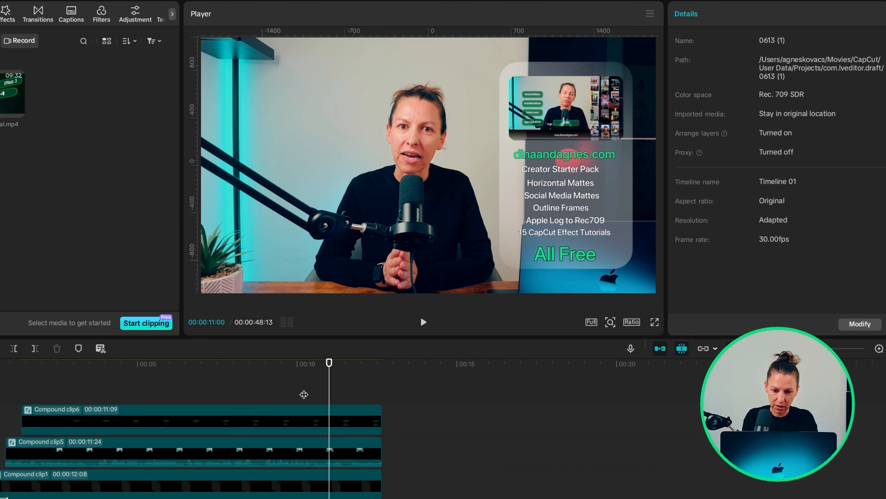
key(Right)
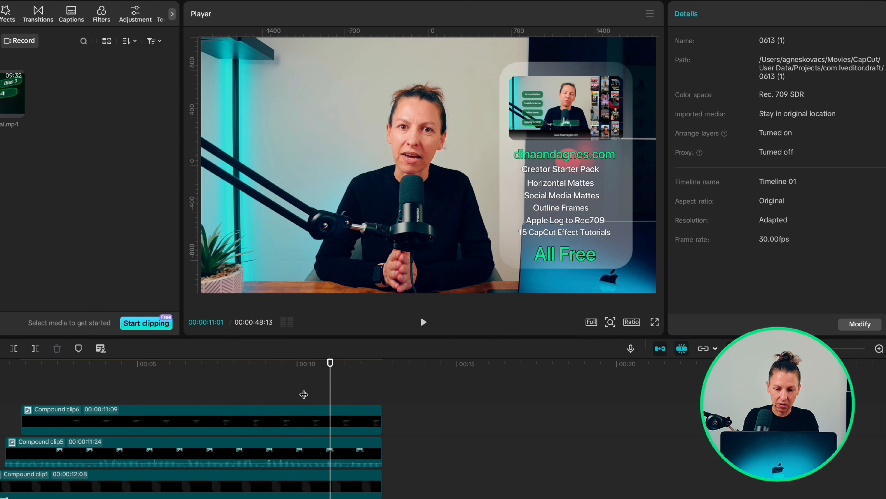
click(330, 423)
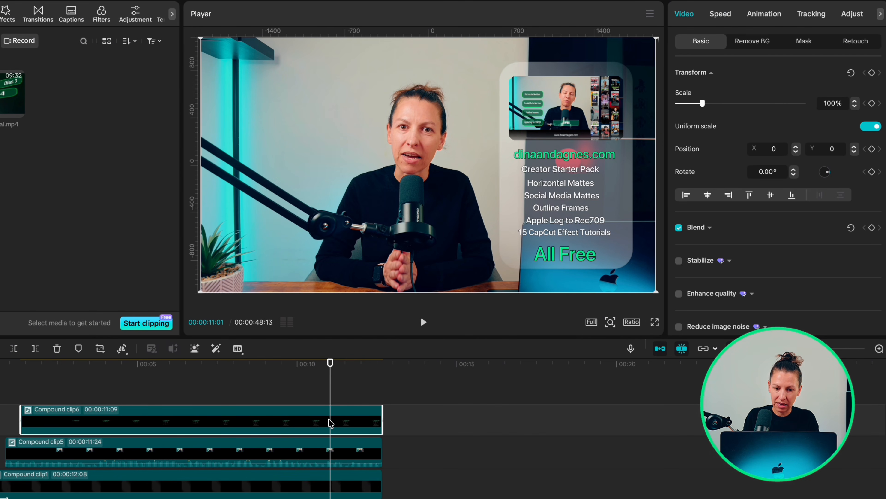
click(804, 42)
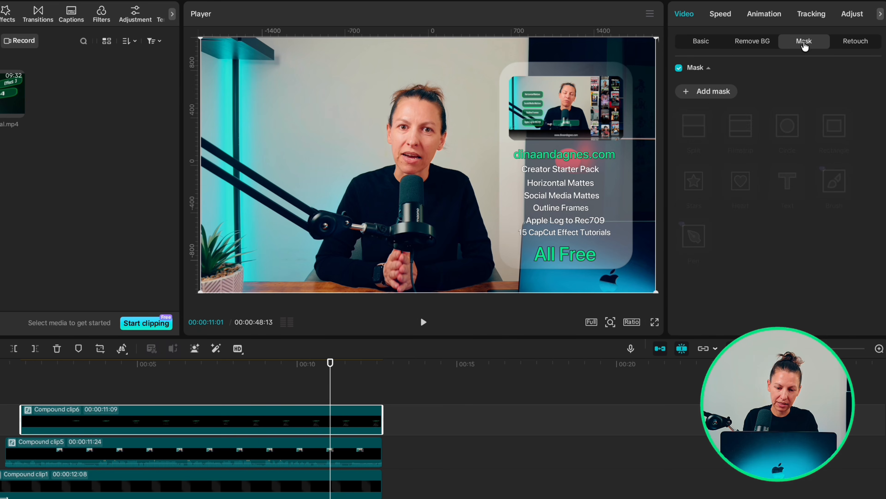
click(710, 91)
drag(425, 161, 567, 202)
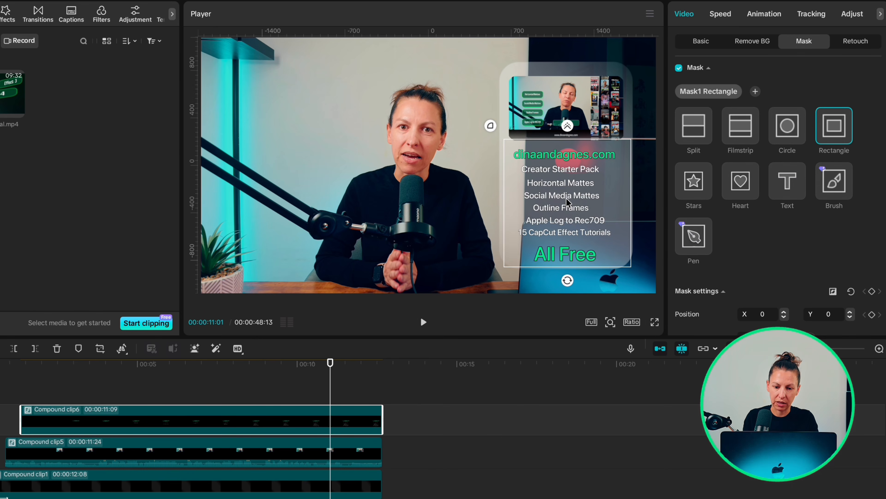
click(89, 380)
key(space)
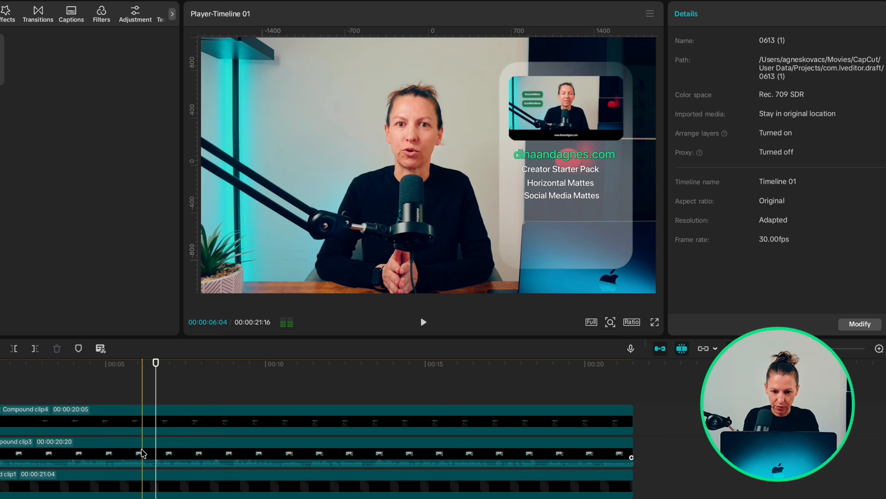
Mask the small video's compound clip with a Split mask along the video's lower edge, at X 40 and Y -123 with feather 32.
click(142, 453)
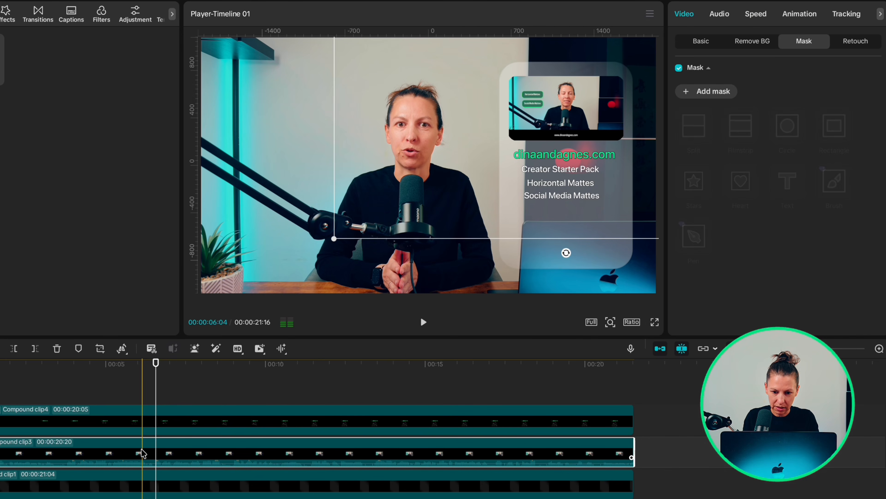
click(698, 92)
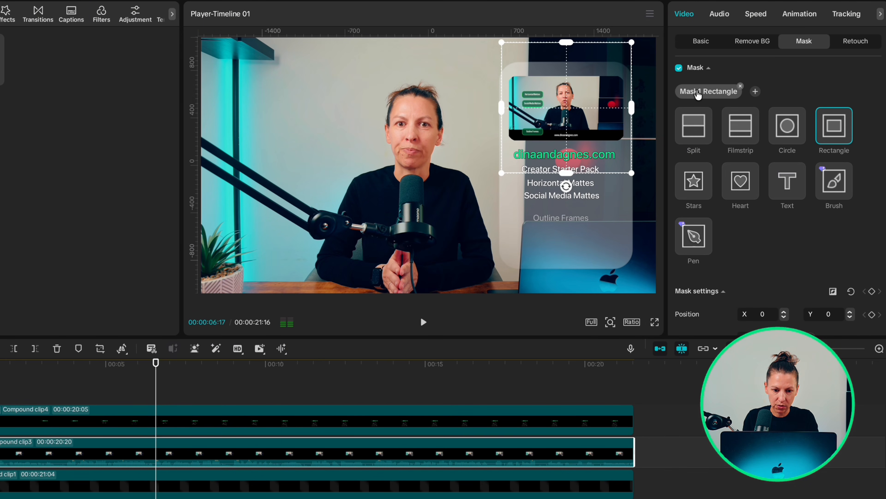
click(694, 125)
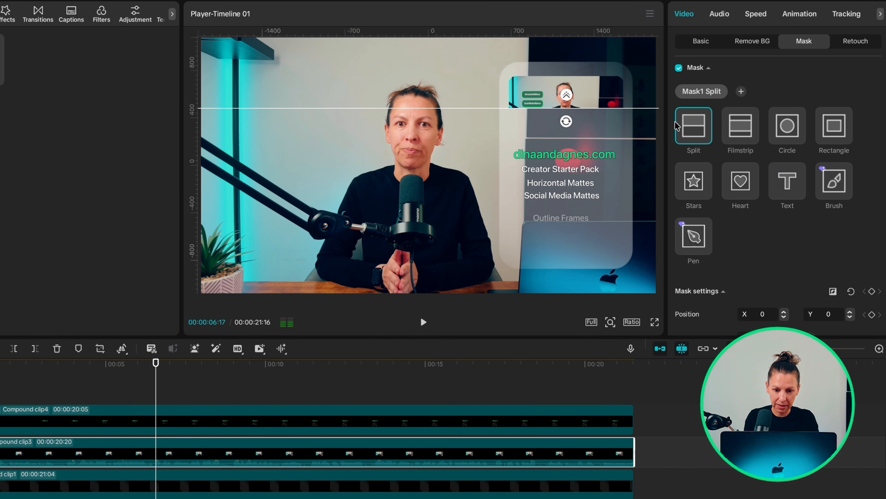
drag(566, 115, 567, 135)
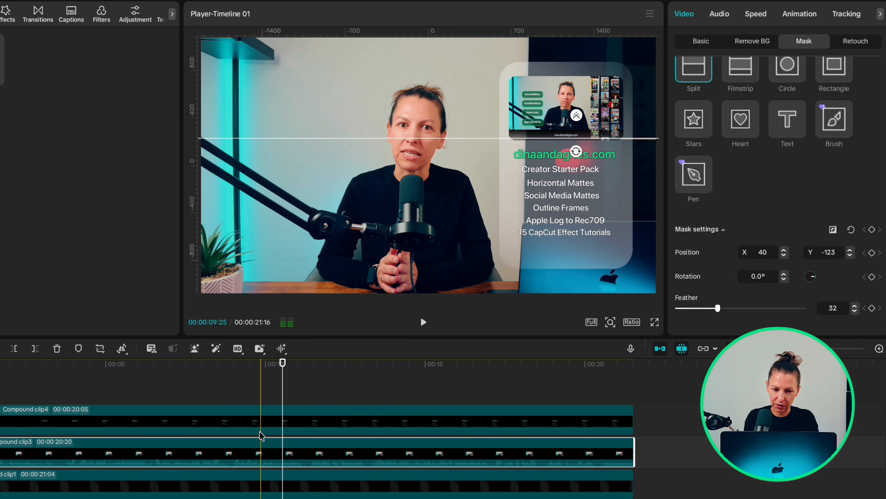
click(265, 391)
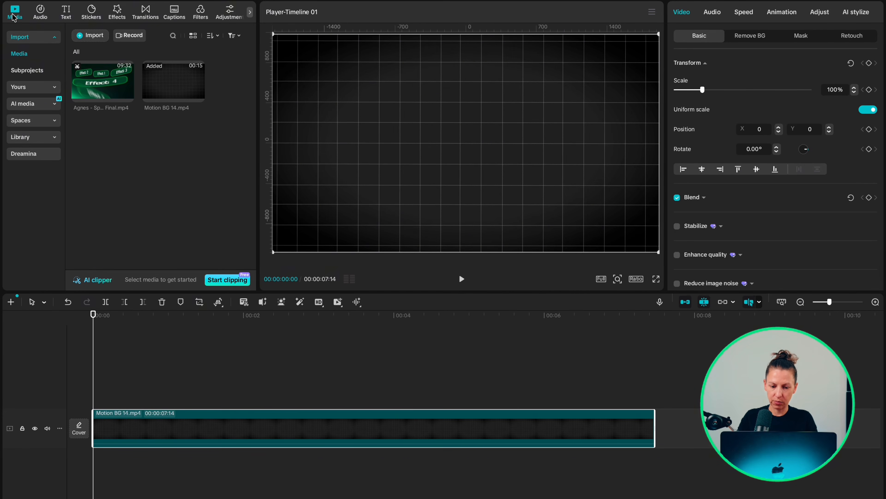
Add the My presets3 glass shape above Motion BG 14.mp4 and trim it to the background's end.
click(26, 87)
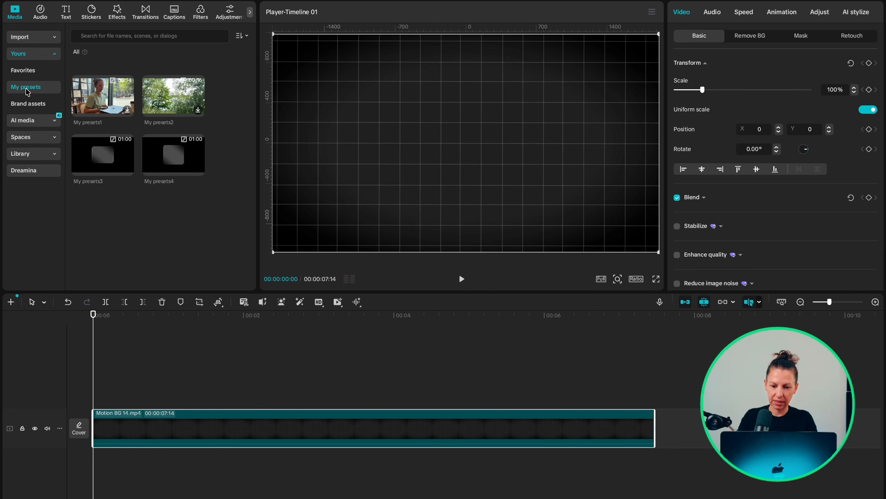
drag(102, 154, 96, 388)
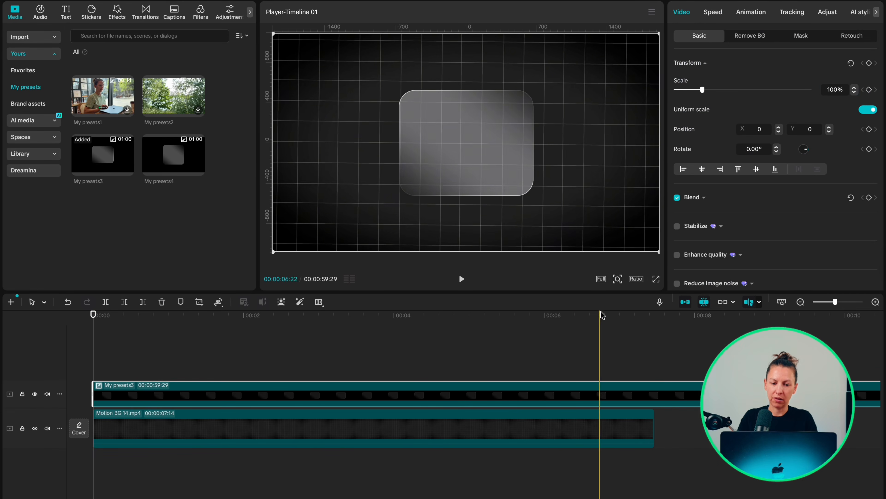
drag(601, 315, 654, 318)
key(w)
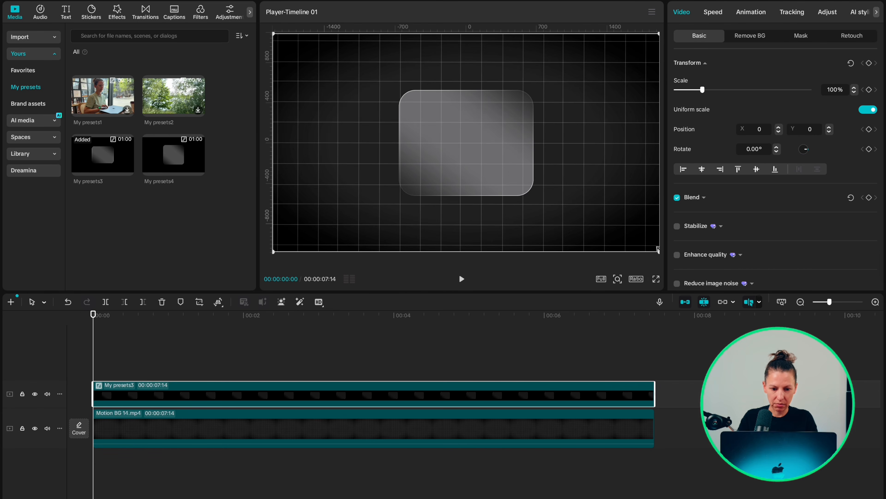
Scale the glass shape to 95% and give it a Slide Up entrance animation lasting about 1 s.
drag(658, 249, 646, 244)
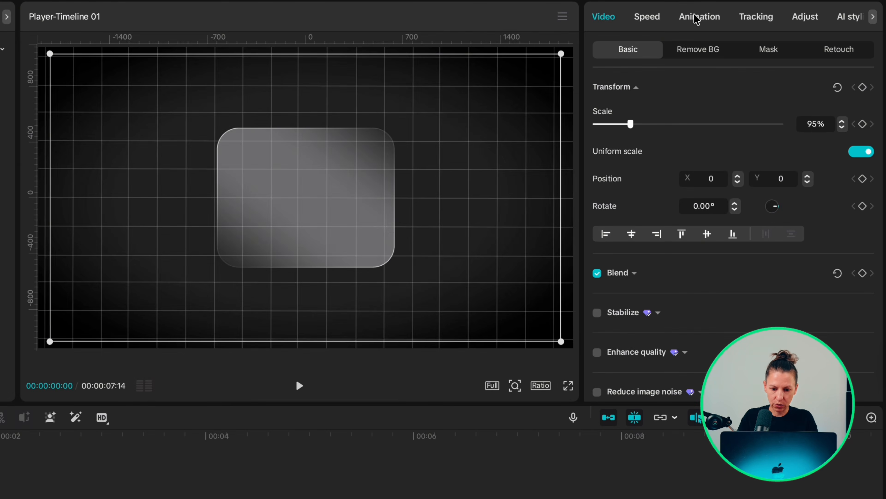
click(697, 18)
click(615, 277)
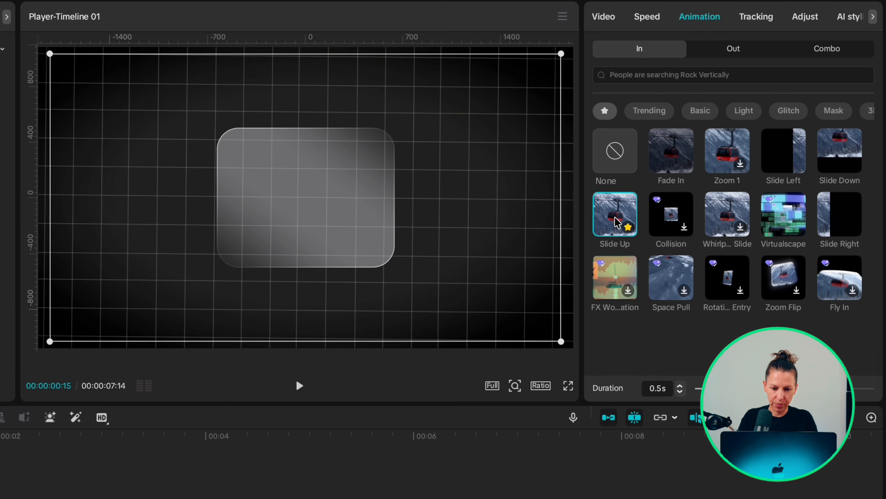
click(681, 386)
click(681, 386)
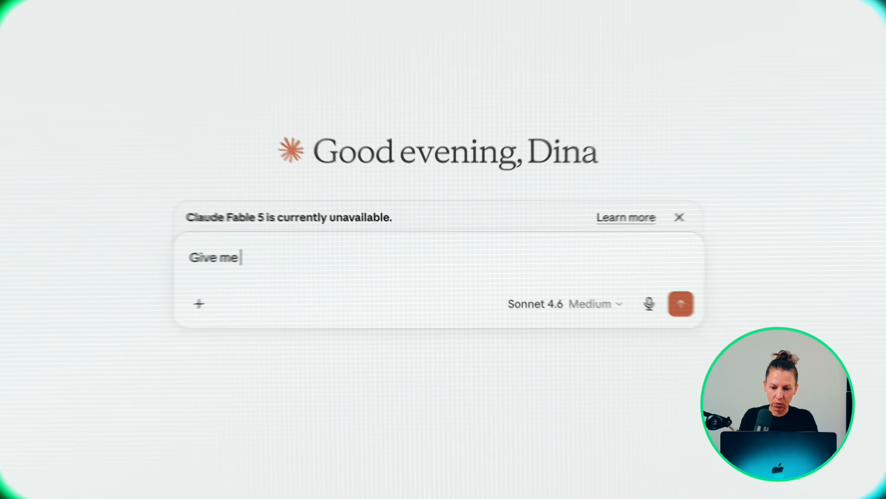
In Claude, request an SRT file with 75 entries that rolls from $0 to $1000000 over 10 seconds.
text(an SRT file with 75 entries that rolls fr)
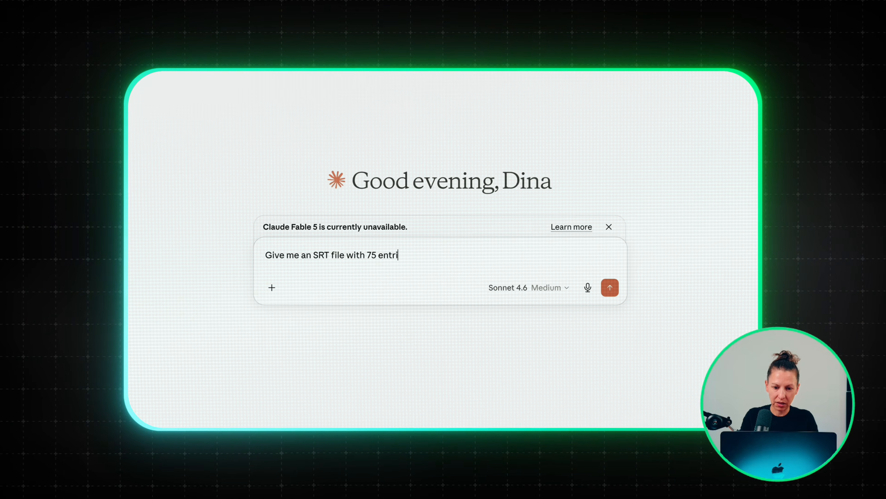
text(om $0 to $1000000)
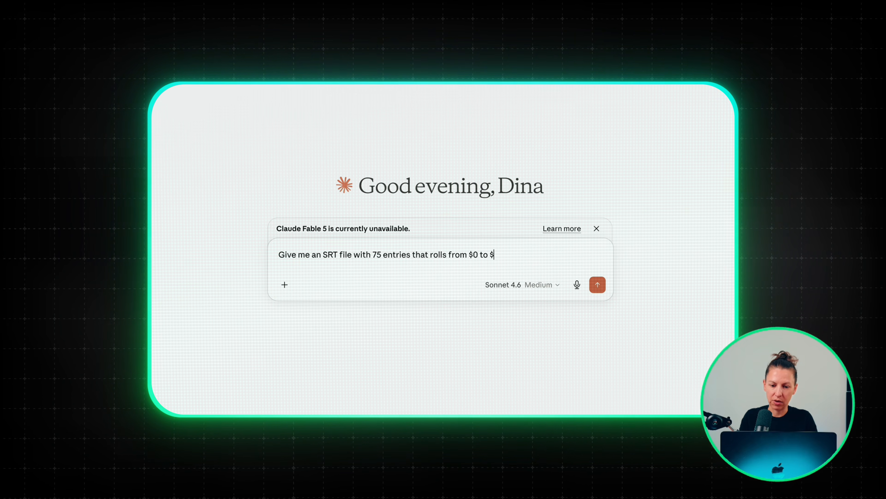
text(10 seconds.)
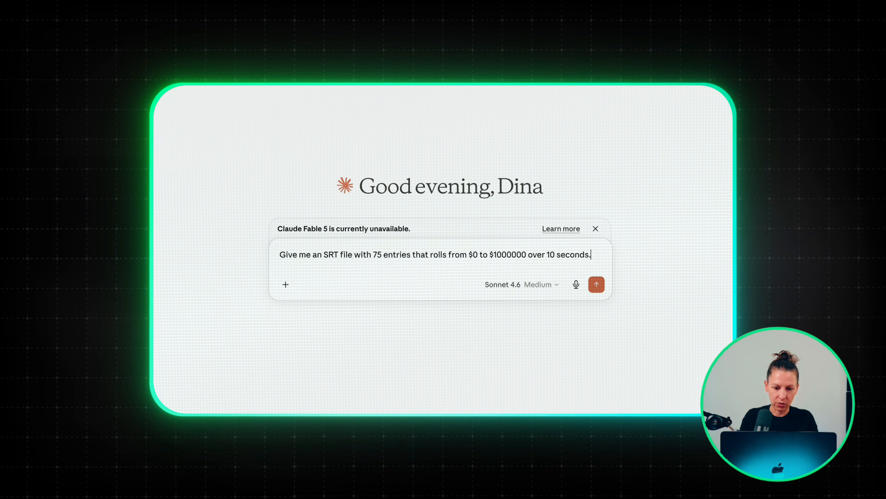
key(Return)
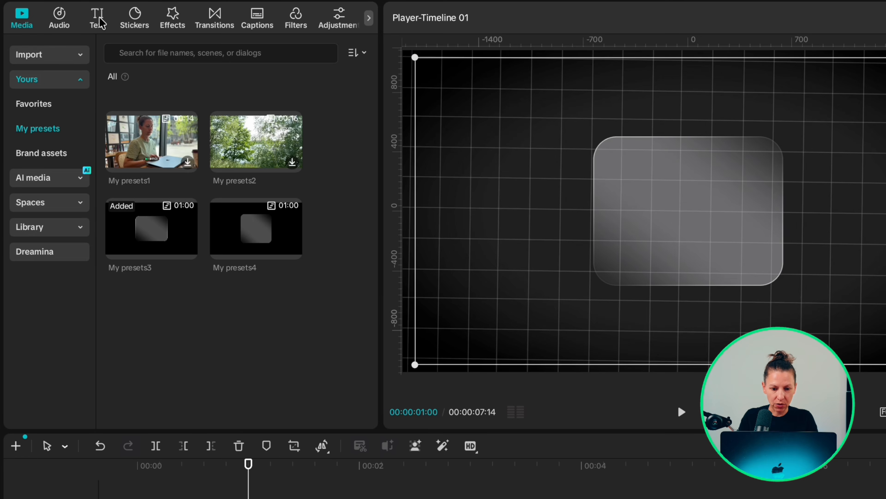
Add the rolling-number SRT file from the local captions to the timeline, starting about 1 s in where the glass shape's entrance ends.
click(98, 21)
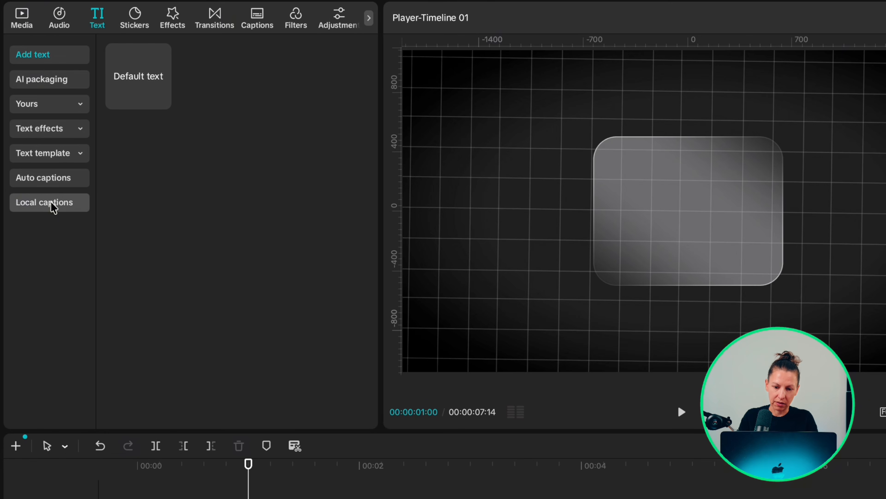
click(39, 204)
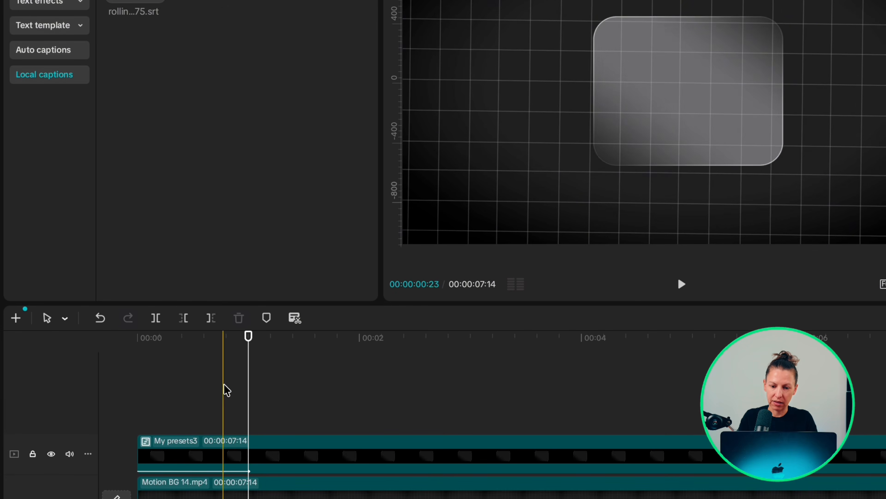
click(251, 392)
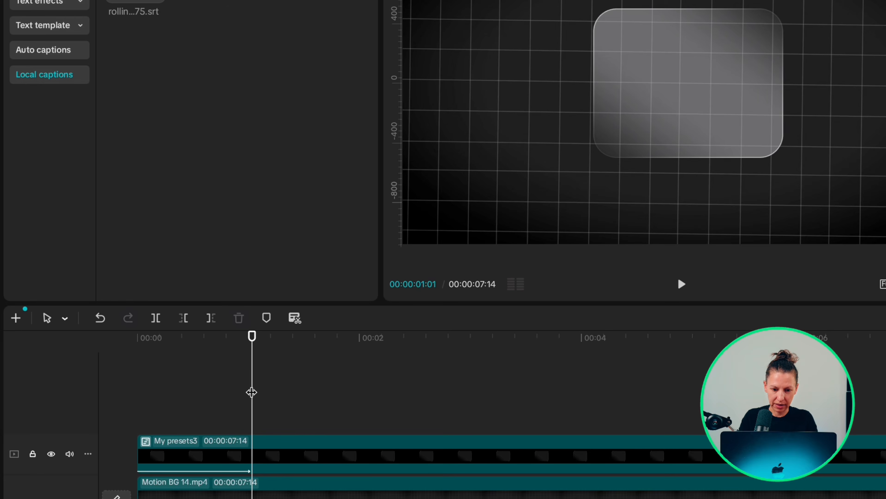
click(155, 1)
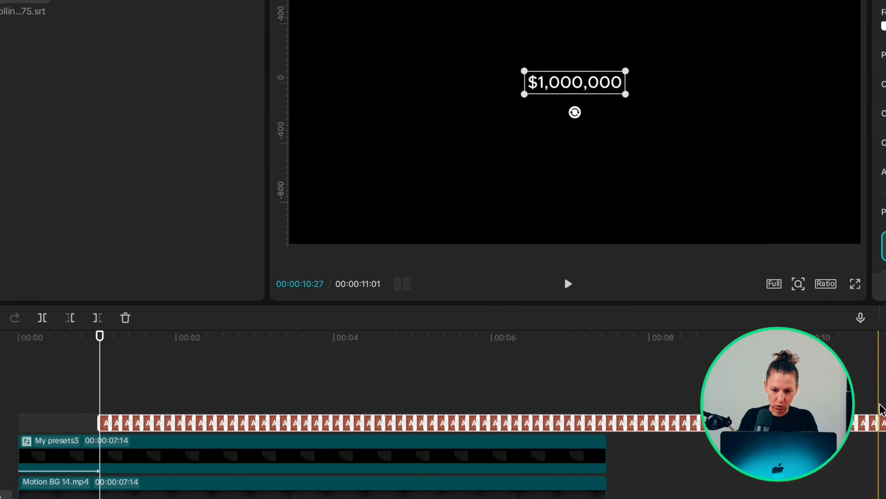
Extend the final $1,000,000 caption to about 15 s on the timeline.
click(882, 422)
drag(581, 422, 788, 422)
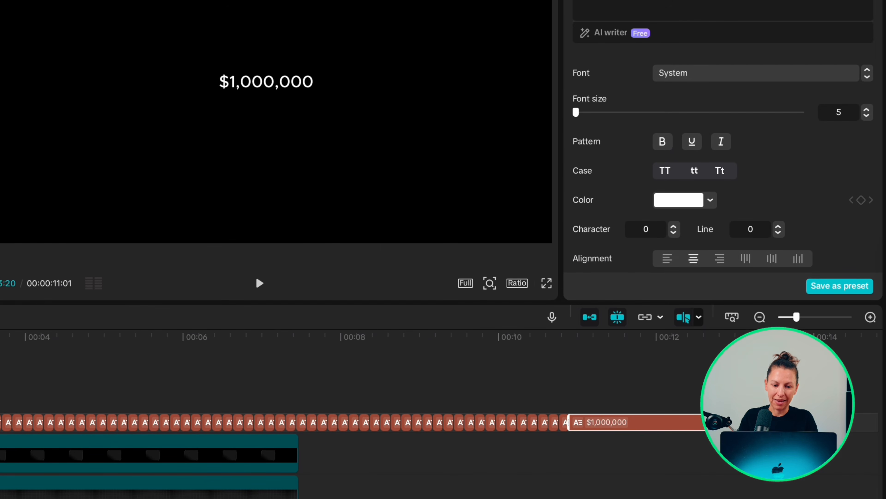
drag(857, 414, 864, 416)
drag(703, 422, 703, 422)
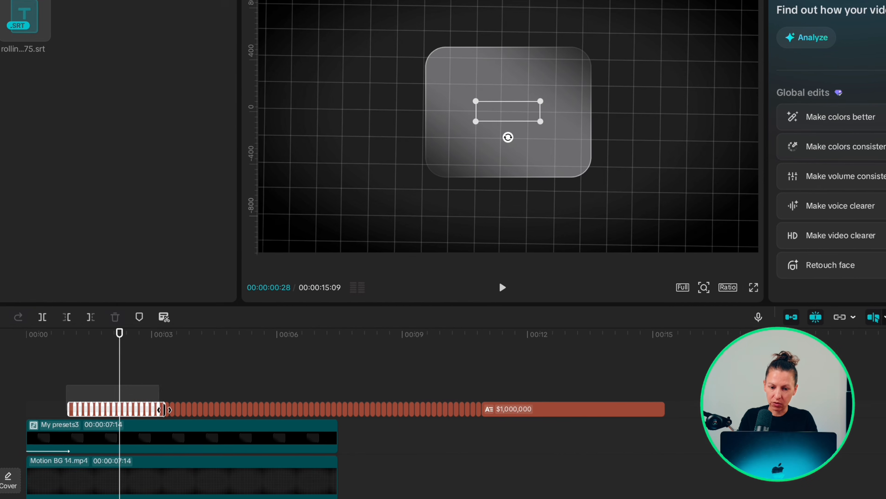
Style all the number captions in bold Inter-SB at size 6 with color F4C70F, enlarged to span most of the glass shape.
drag(164, 409, 673, 419)
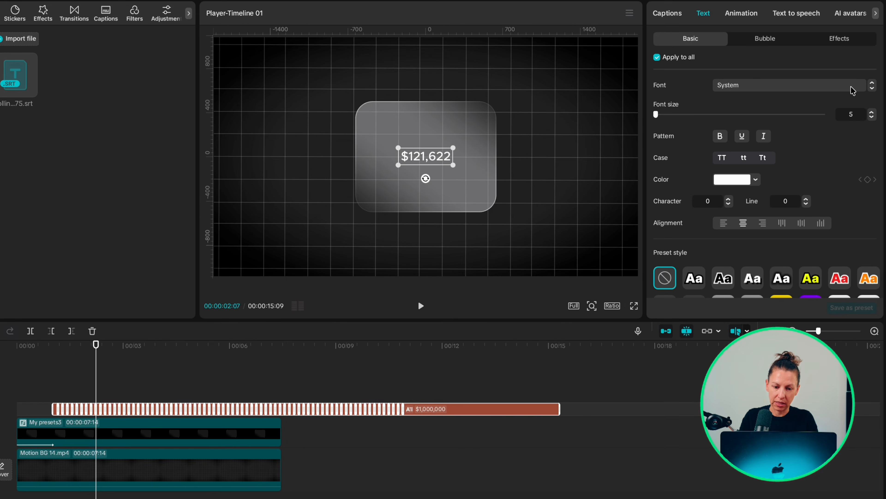
click(851, 88)
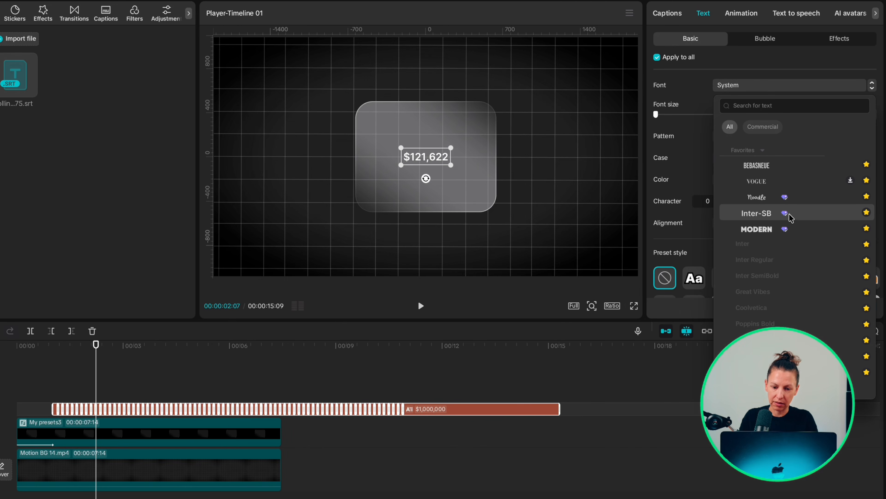
click(756, 214)
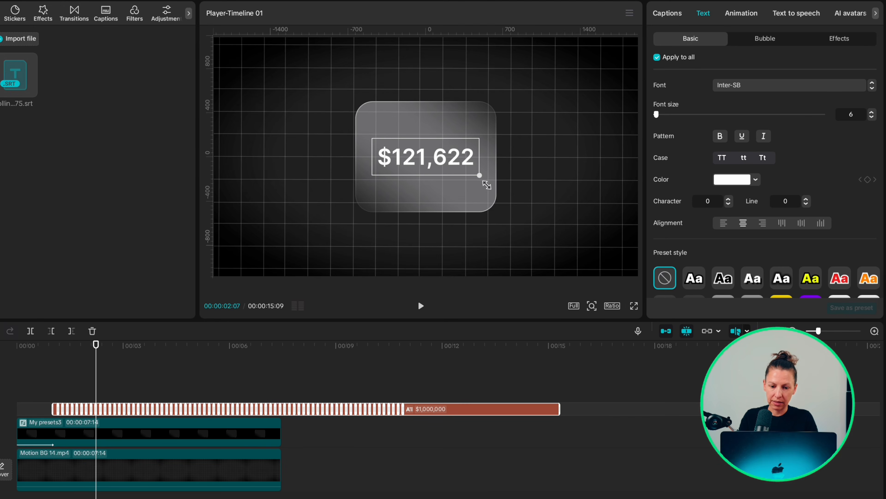
click(721, 137)
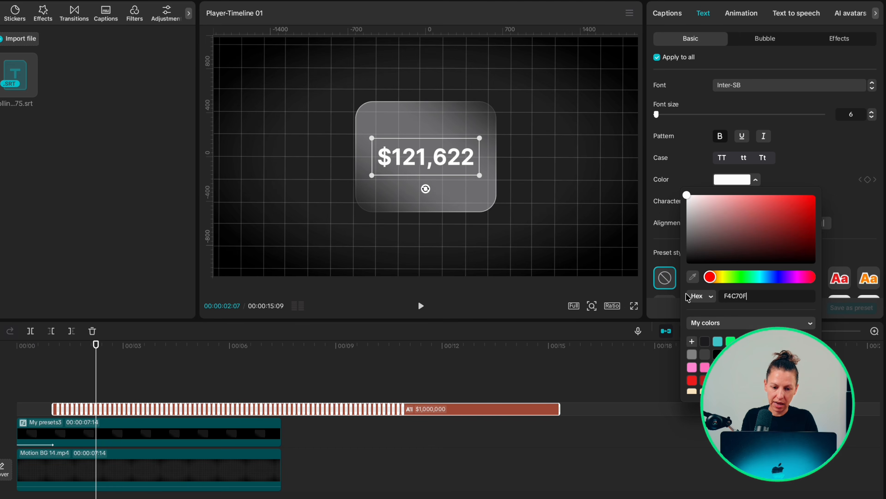
key(Return)
click(786, 179)
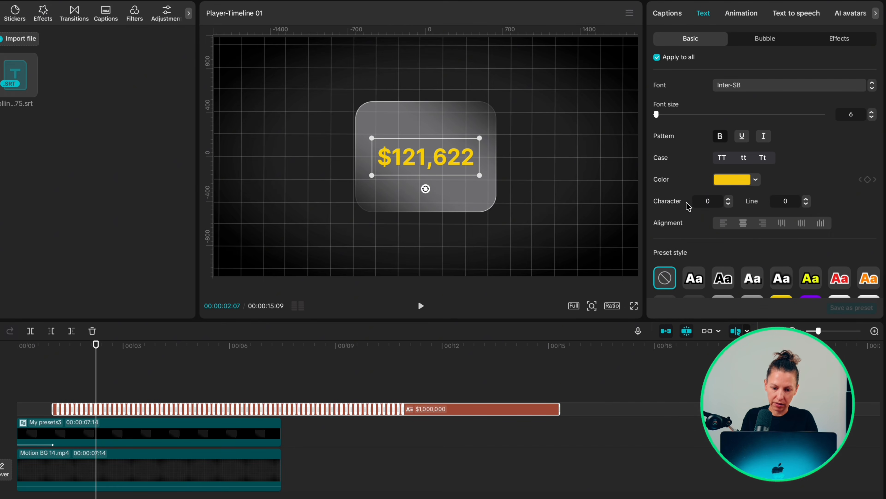
Set the captions' character spacing to -1, turn off uniform scale, and stretch them to 217% width and 267% height.
click(728, 204)
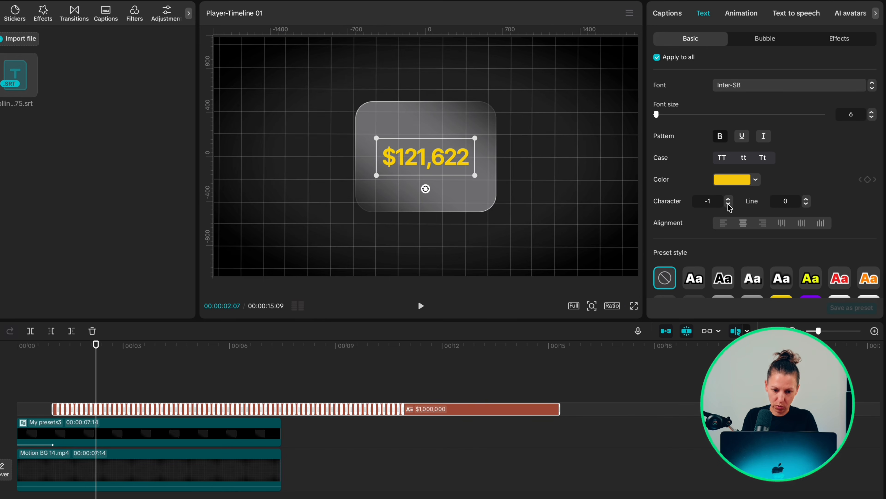
scroll(729, 207, down, 5)
click(864, 183)
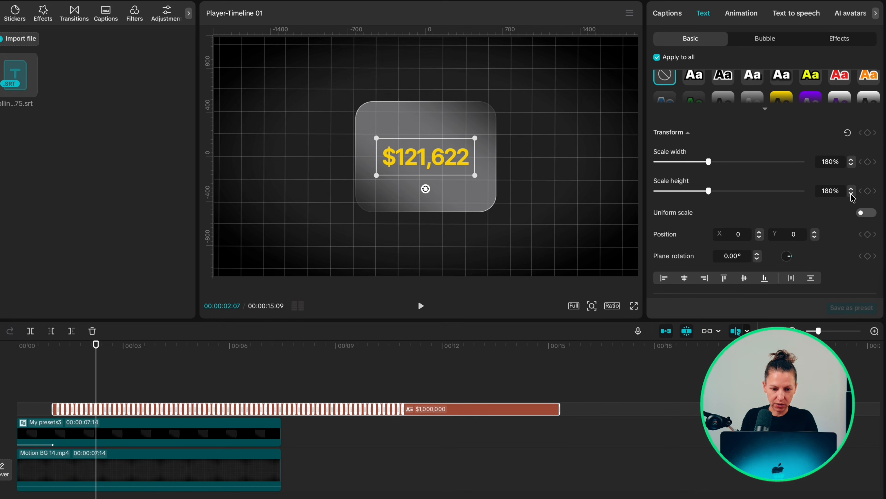
drag(852, 195, 851, 189)
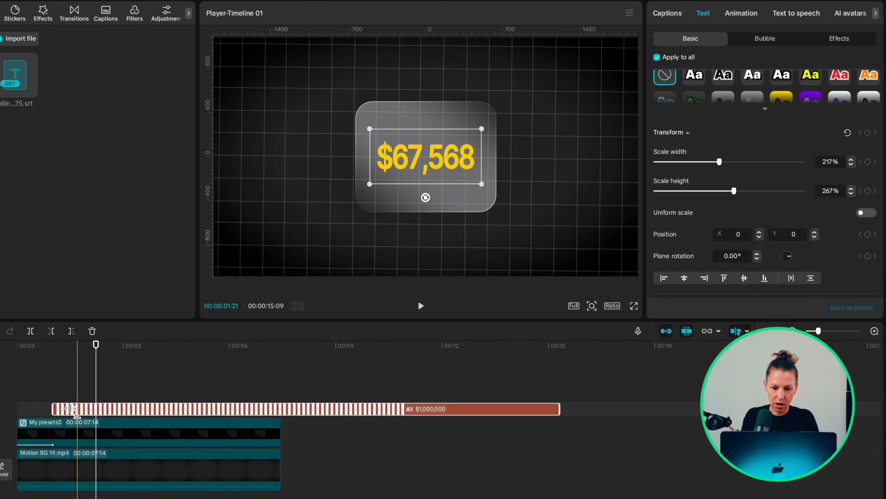
Duplicate the whole row of number captions onto the track directly above, aligned to the same start.
scroll(73, 410, up, 5)
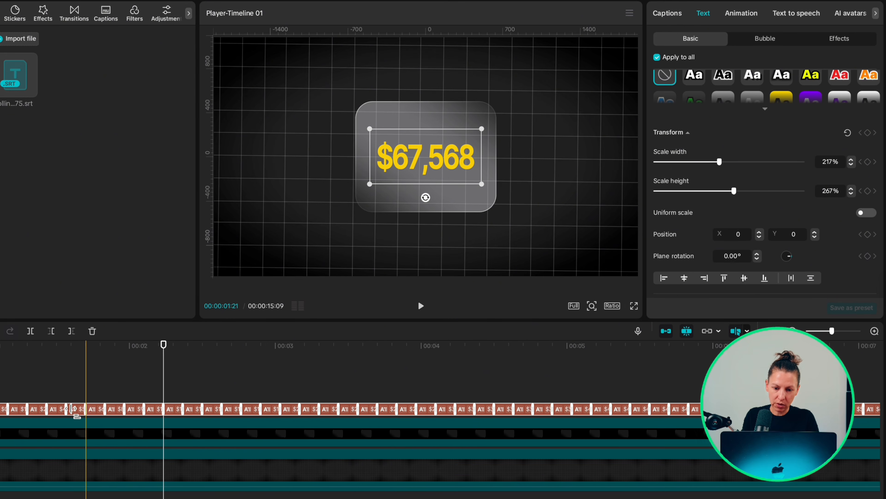
scroll(70, 408, up, 2)
scroll(71, 409, left, 6)
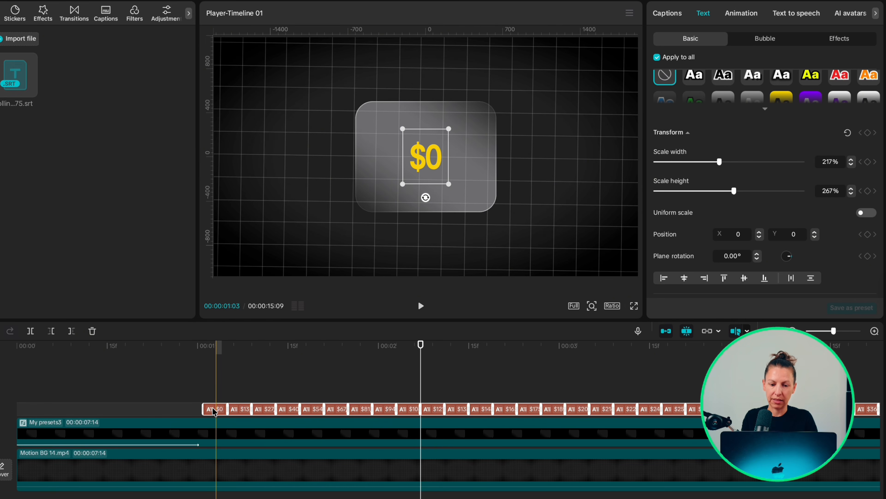
drag(213, 408, 214, 397)
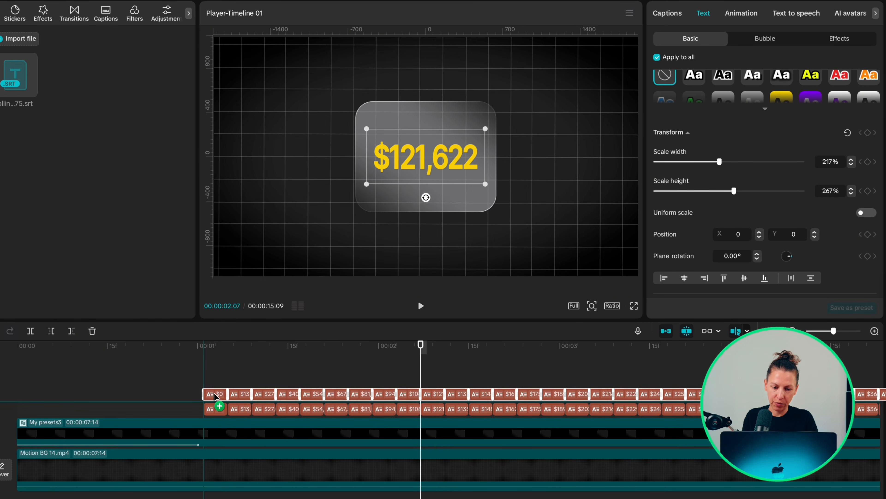
Combine all captions of the lower row into one compound clip.
drag(56, 408, 612, 416)
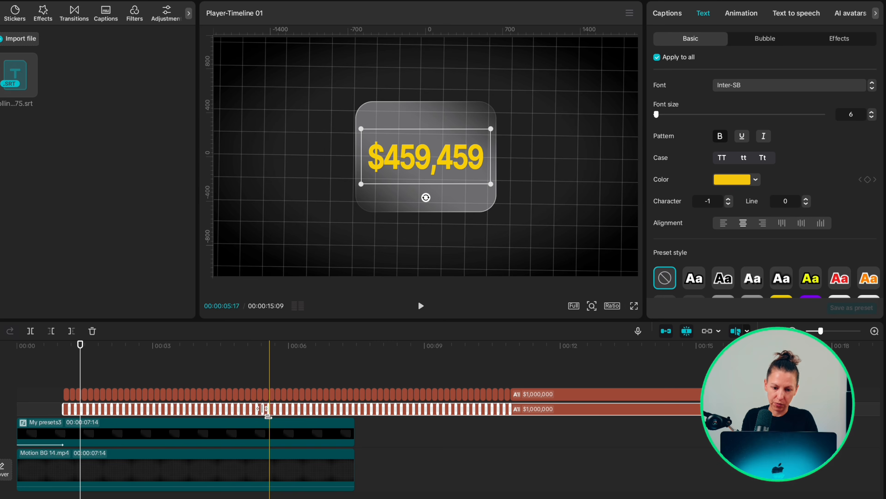
right_click(263, 409)
click(286, 454)
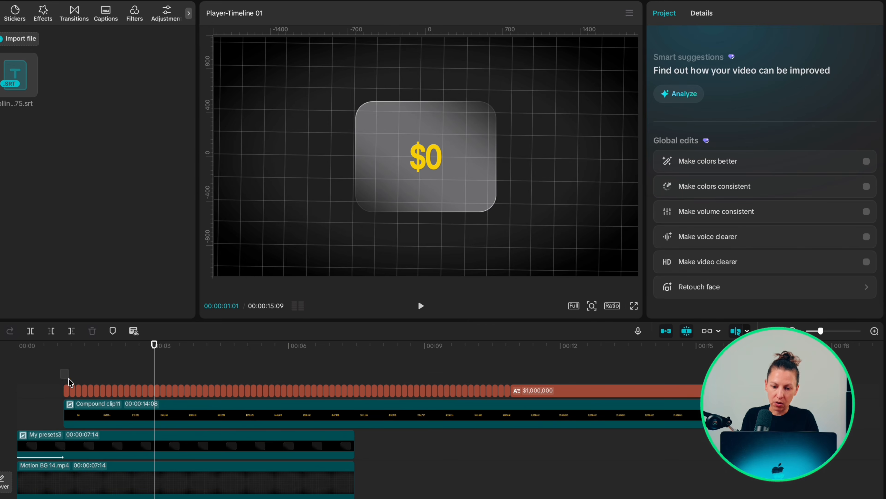
Recolor all captions of the upper row to FF8000 and combine them into a compound clip.
drag(62, 370, 640, 398)
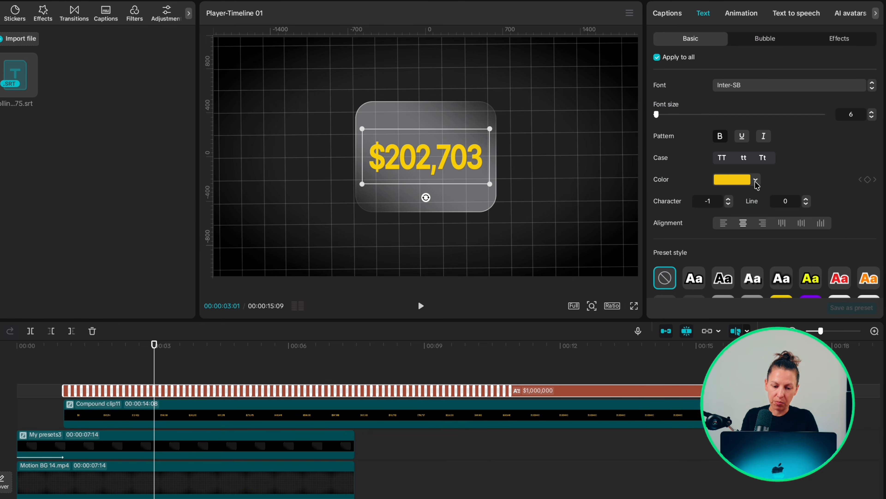
click(756, 179)
click(715, 301)
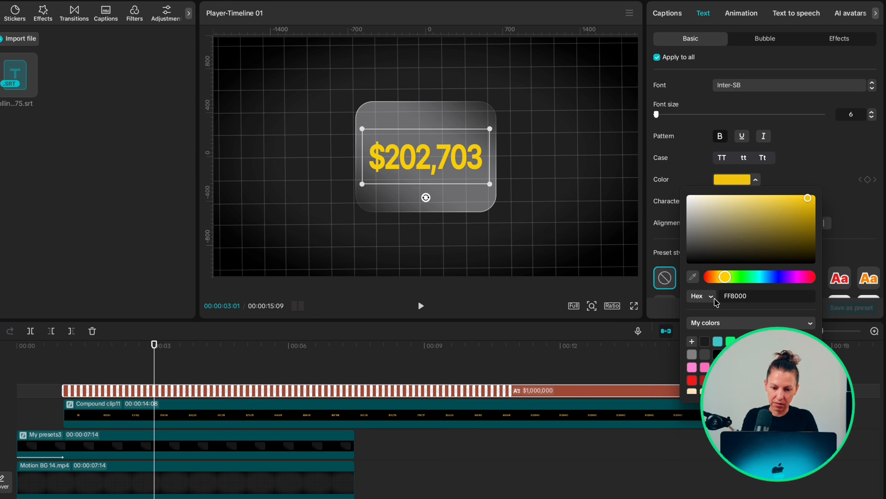
key(Return)
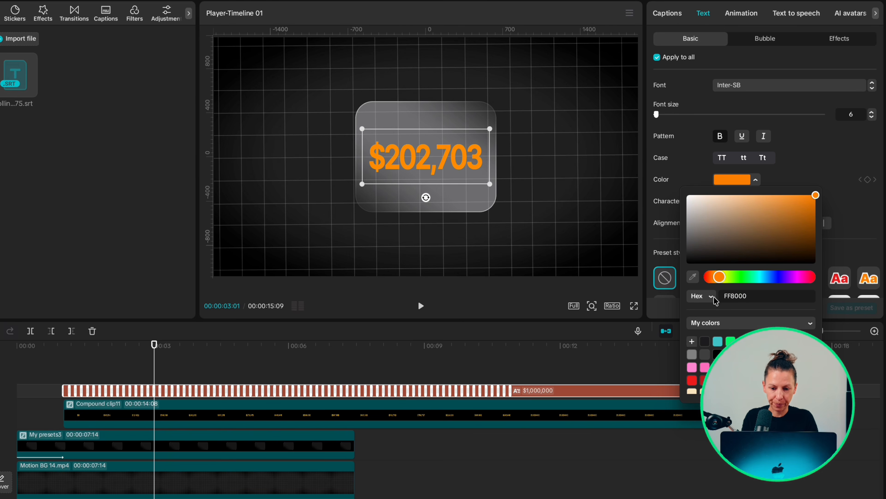
right_click(243, 391)
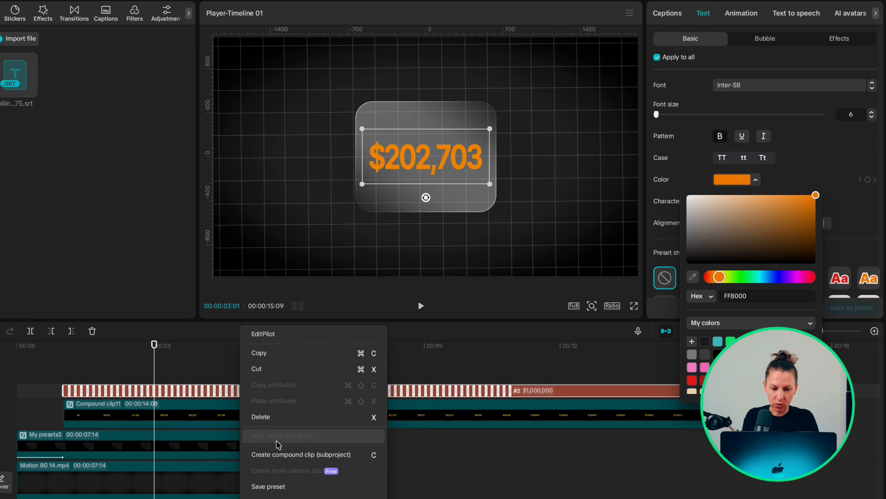
click(278, 454)
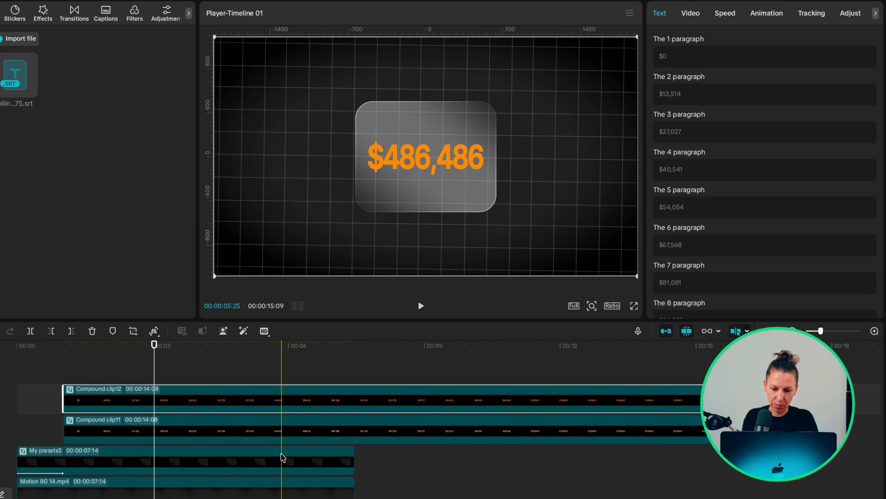
Add a Split mask rotated to -180° to the orange number clip and feather it into a yellow-to-orange gradient.
click(691, 13)
click(793, 39)
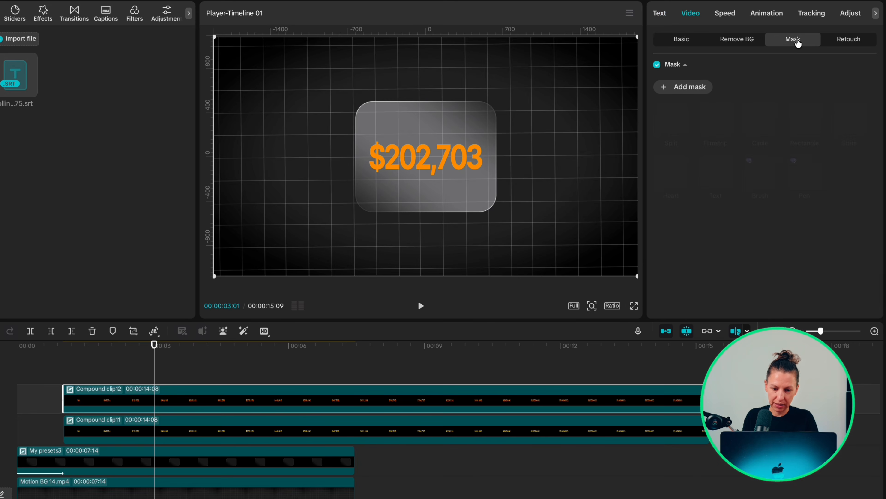
click(670, 119)
drag(426, 170, 419, 79)
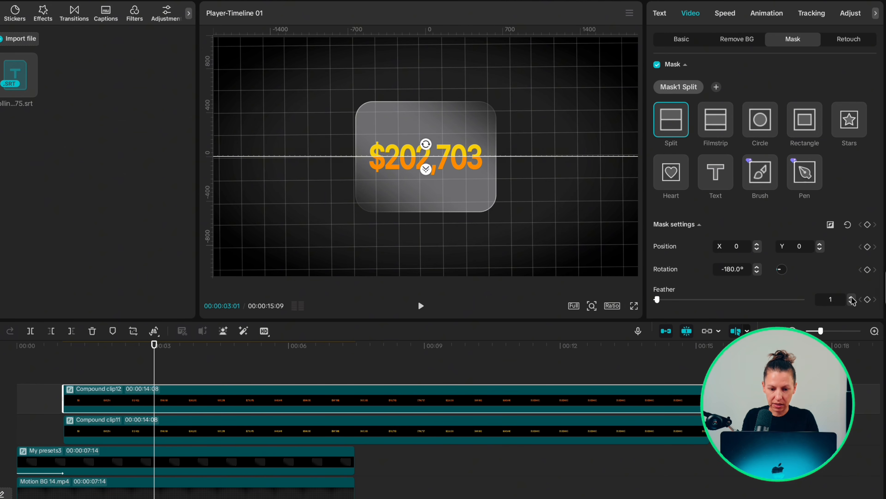
drag(852, 298, 851, 299)
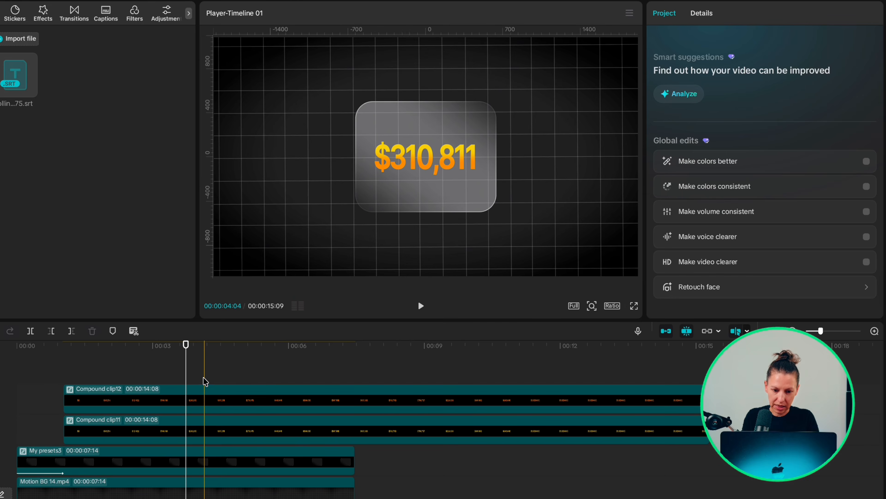
Combine the yellow and orange number clips into one compound clip and speed it up to 4.2x.
drag(203, 377, 203, 431)
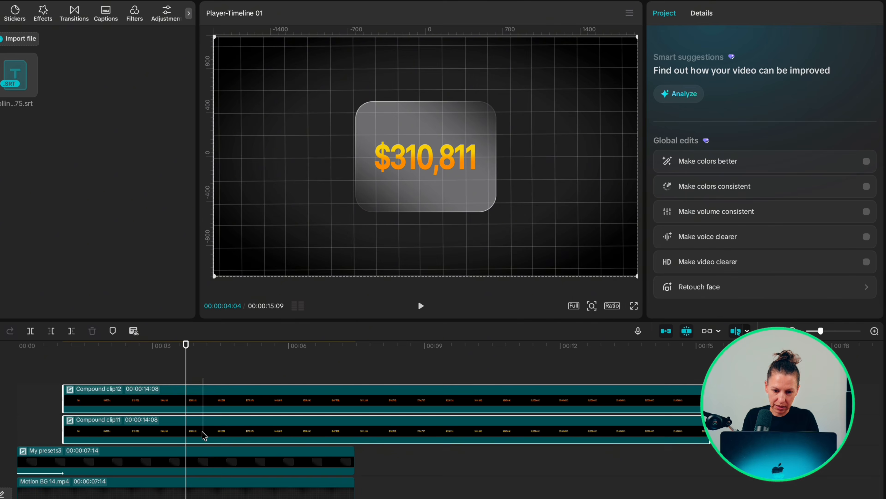
right_click(204, 436)
click(252, 328)
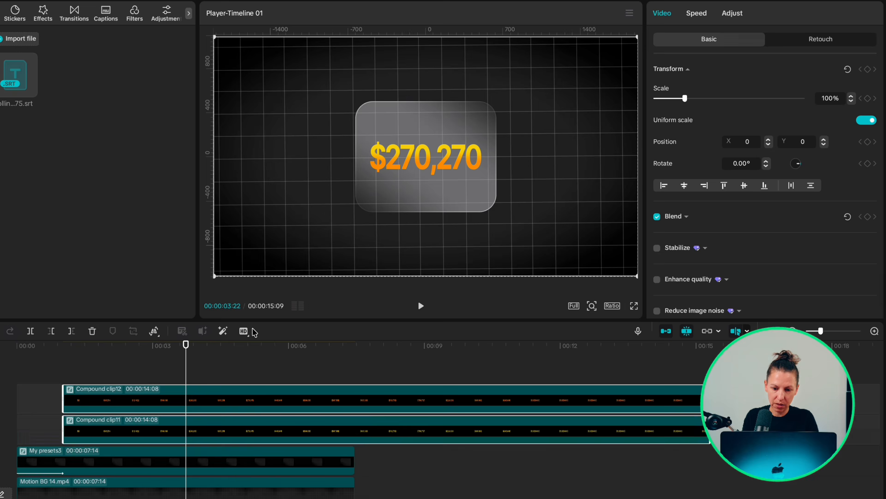
click(697, 14)
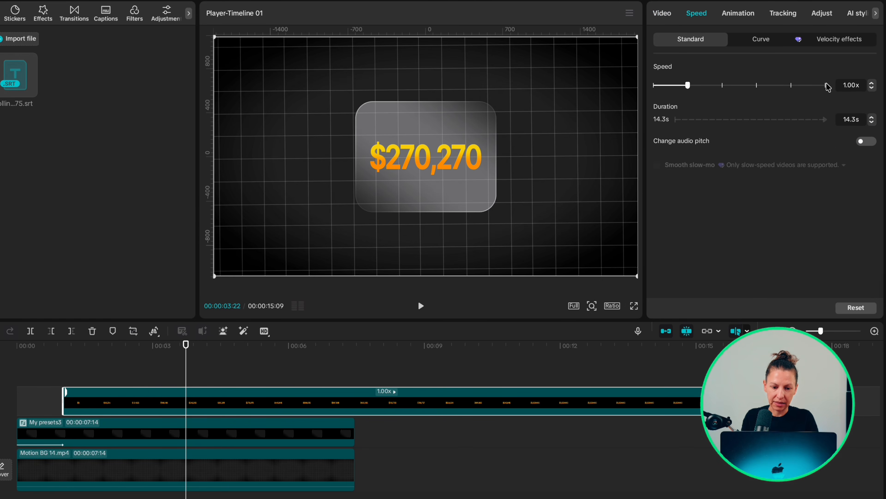
click(871, 82)
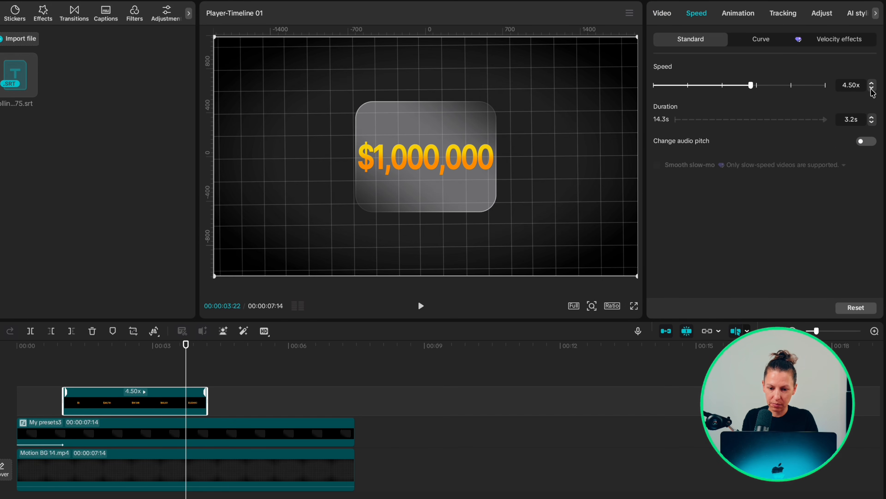
click(872, 90)
Apply a 0.5 s Slide Up entrance animation to the counter clip and nest it in a new compound clip.
click(738, 16)
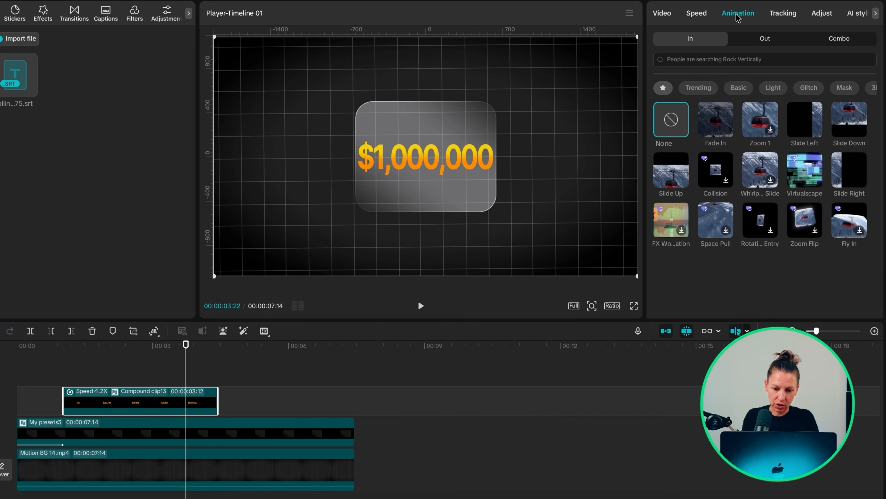
click(671, 170)
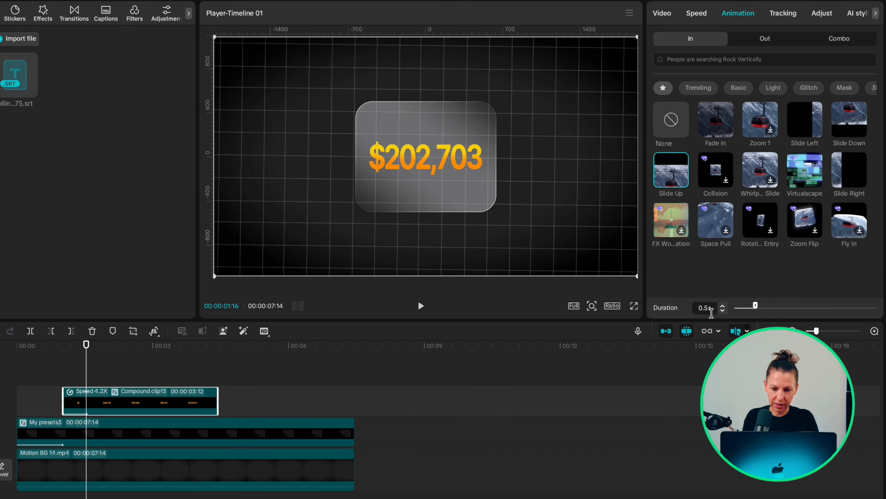
right_click(130, 403)
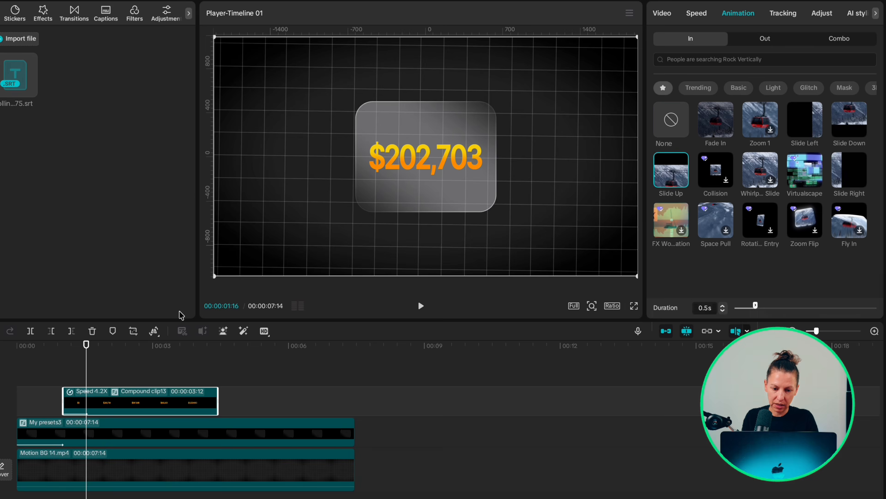
click(181, 314)
Play the timeline from the start and go through the counter's slide-up entrance frame by frame to check its position against the glass shape.
click(28, 347)
key(space)
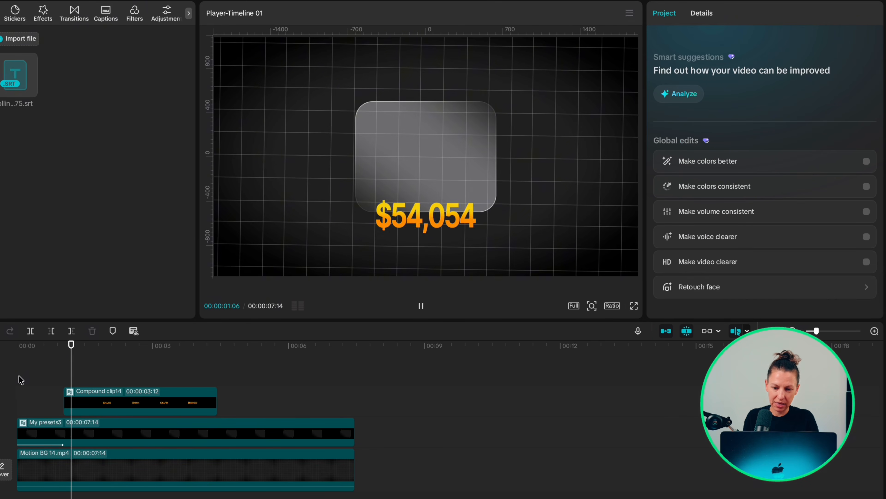
key(space)
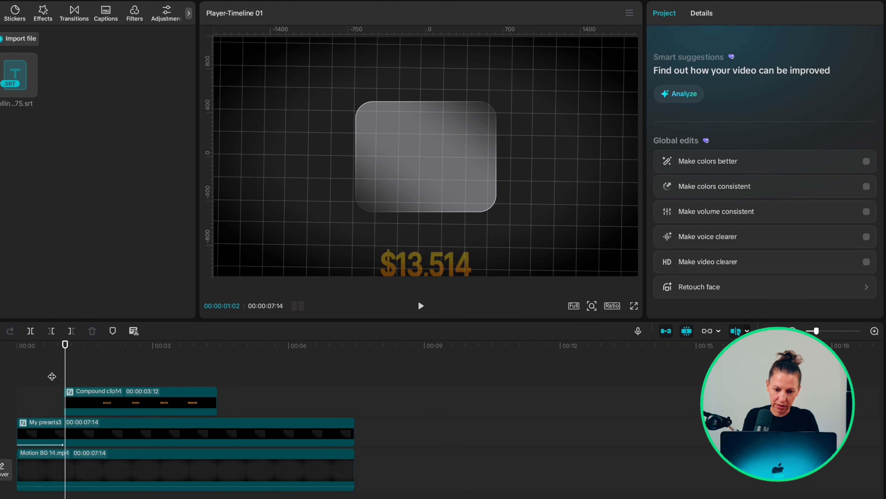
key(Right)
key(Right)
key(Right)
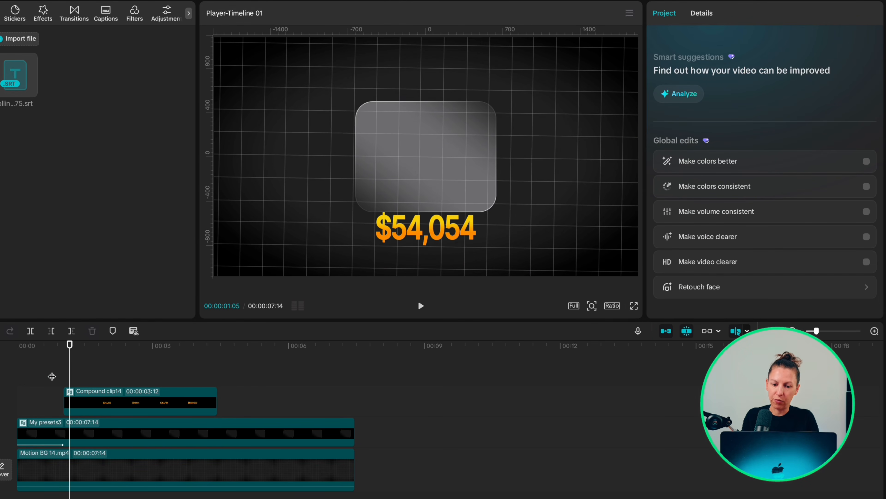
key(Right)
key(Right)
key(Right)
key(Right)
key(Right)
key(Right)
key(Right)
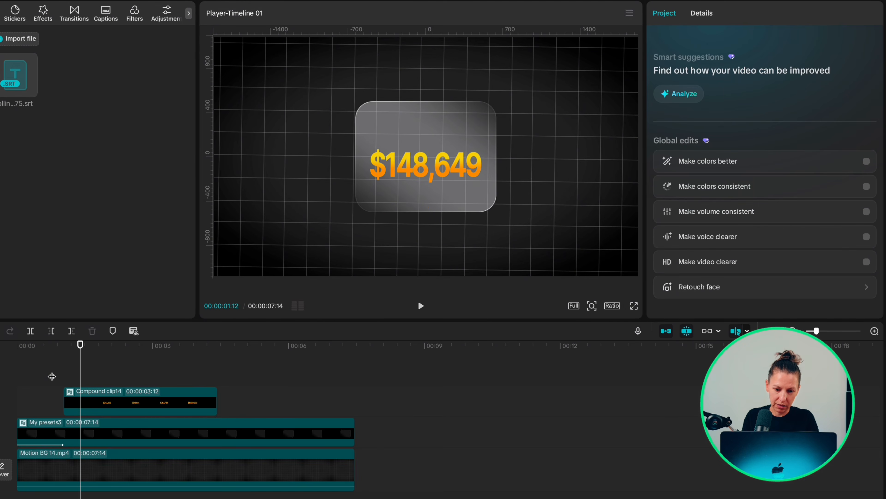
key(Right)
key(Right)
key(Right)
key(Right)
key(Right)
key(Right)
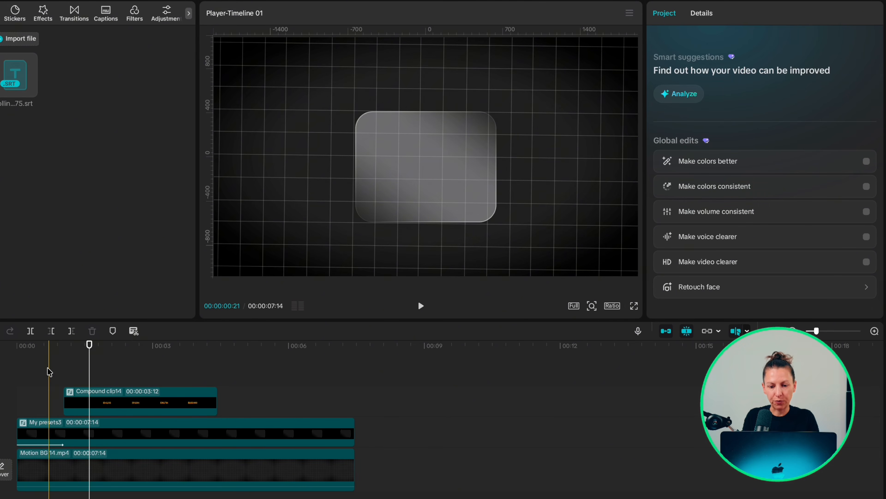
Add a Rectangle mask of 648 x 497 around the glass shape to the counter clip and preview the entrance.
click(121, 402)
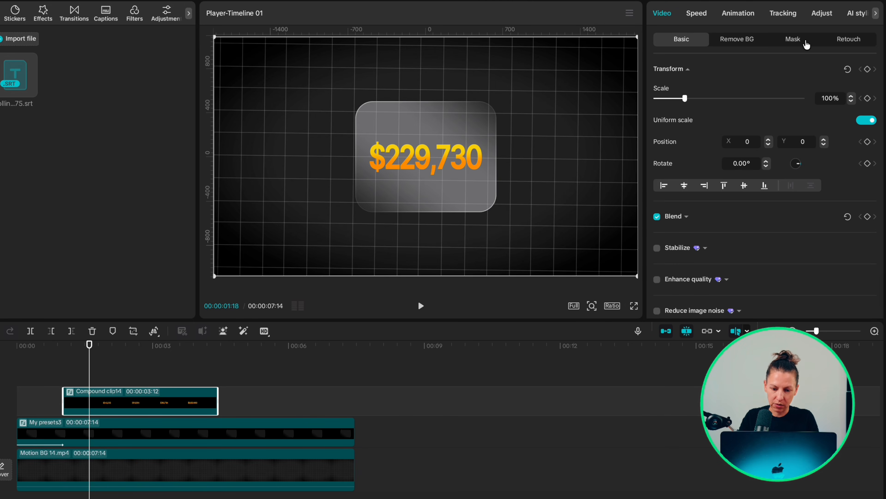
click(793, 39)
click(679, 88)
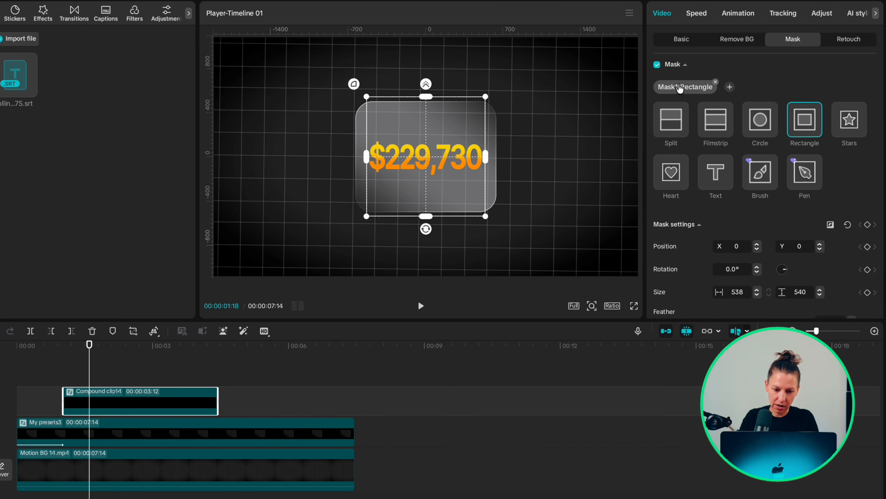
drag(486, 156, 497, 158)
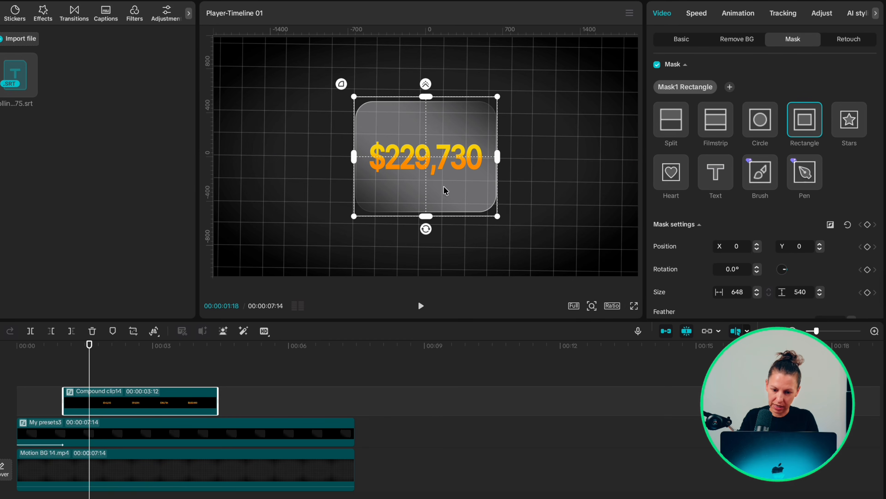
drag(426, 216, 425, 210)
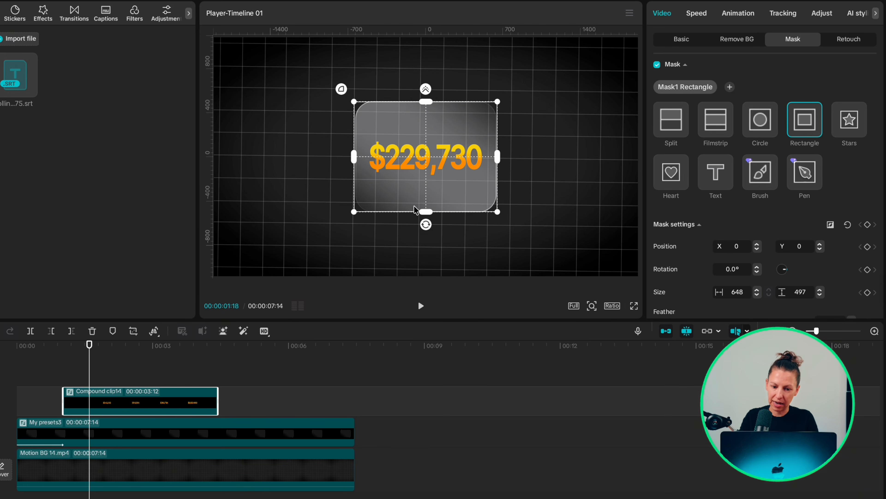
click(17, 365)
key(space)
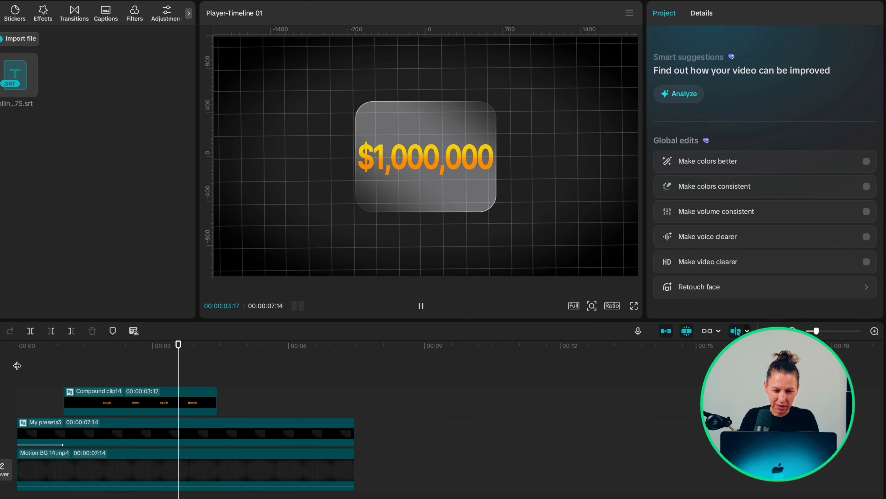
Add Text Logo black.png above the counter clip, starting at 00:00:00:21, scaled to 27% and moved up to Y 222 inside the glass shape.
drag(29, 153, 62, 373)
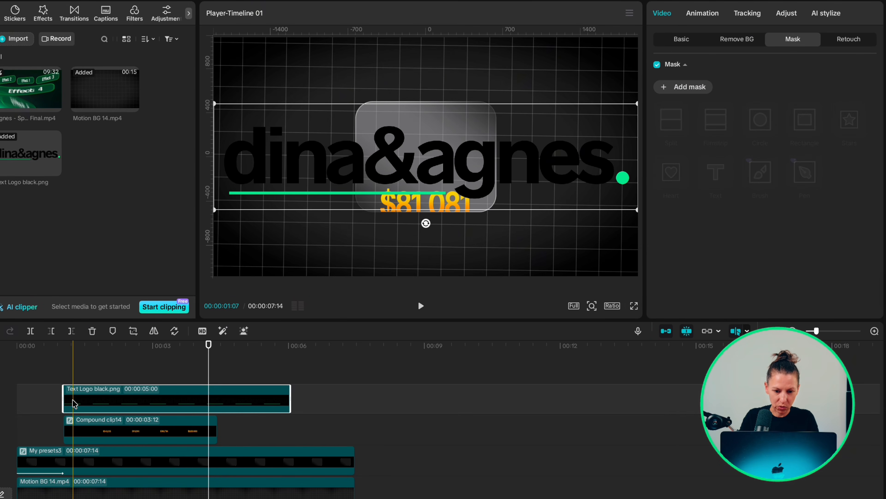
click(65, 379)
key(Left)
key(Left)
key(Left)
key(Left)
key(Left)
key(Left)
key(Left)
key(Left)
key(Left)
key(Left)
key(Left)
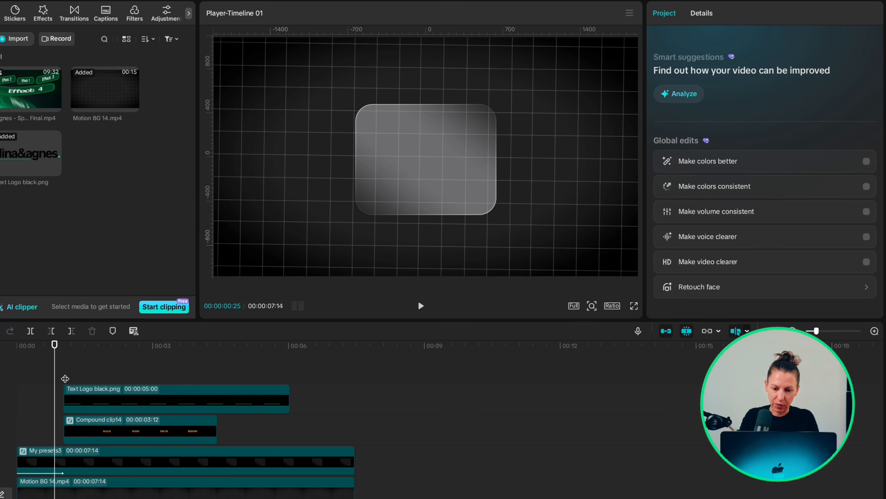
drag(65, 379, 49, 378)
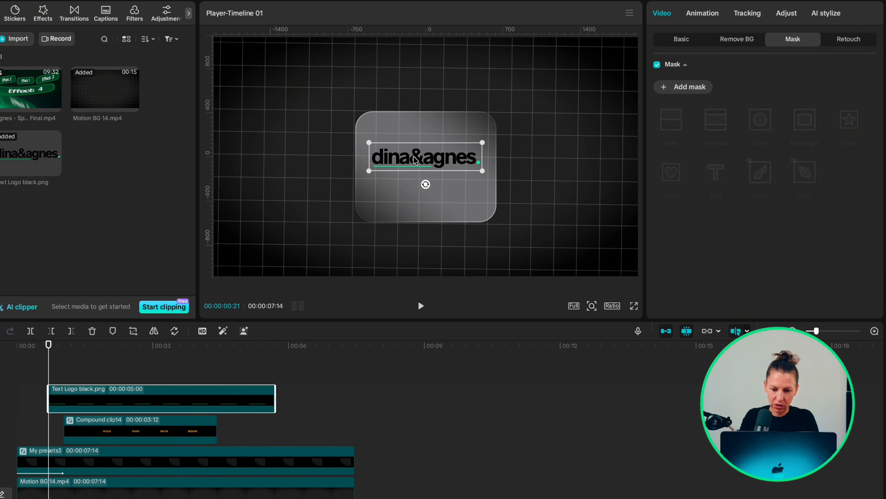
drag(420, 154, 417, 134)
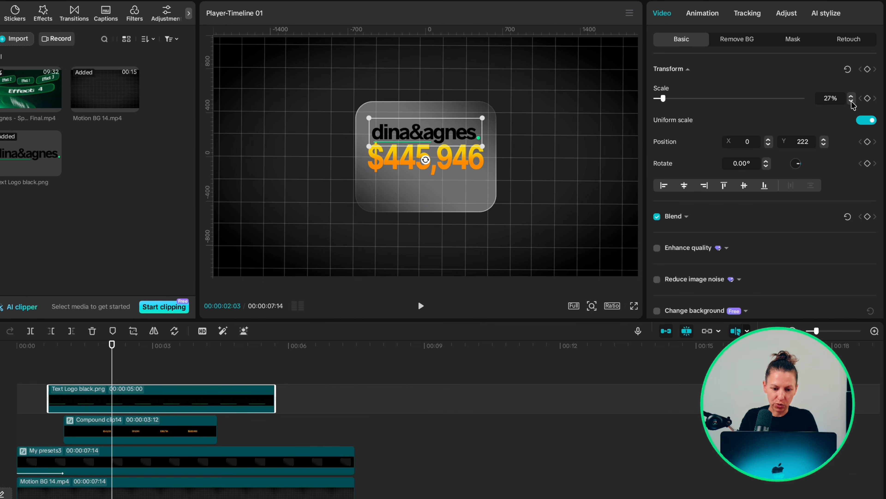